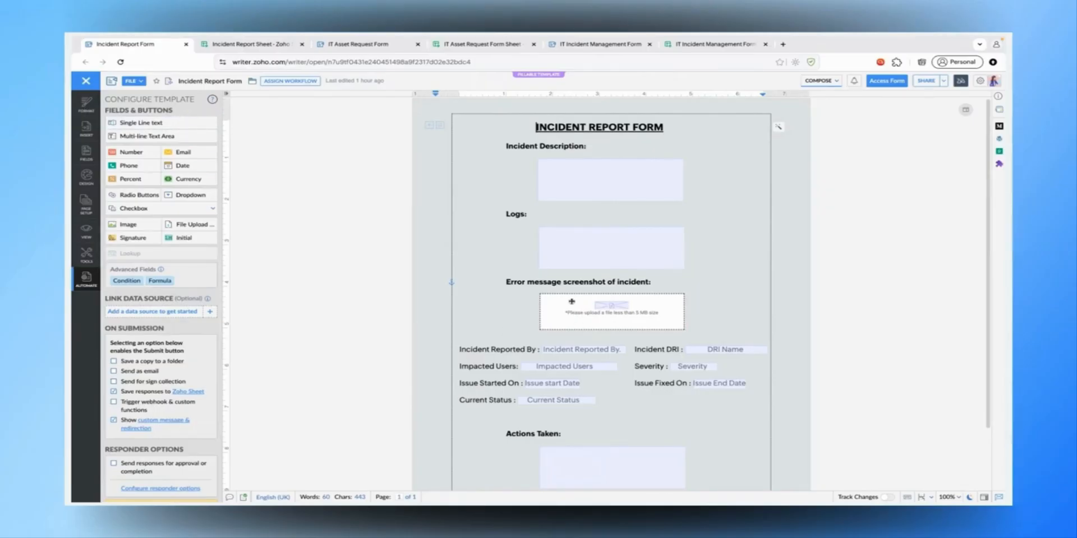
Look over the incident report form and display the properties of the Incident Description field
{"action": "scroll", "coordinate": [572, 303], "scroll_direction": "down", "scroll_amount": 3}
{"action": "scroll", "coordinate": [572, 303], "scroll_direction": "up", "scroll_amount": 3}
{"action": "left_click", "coordinate": [481, 166]}
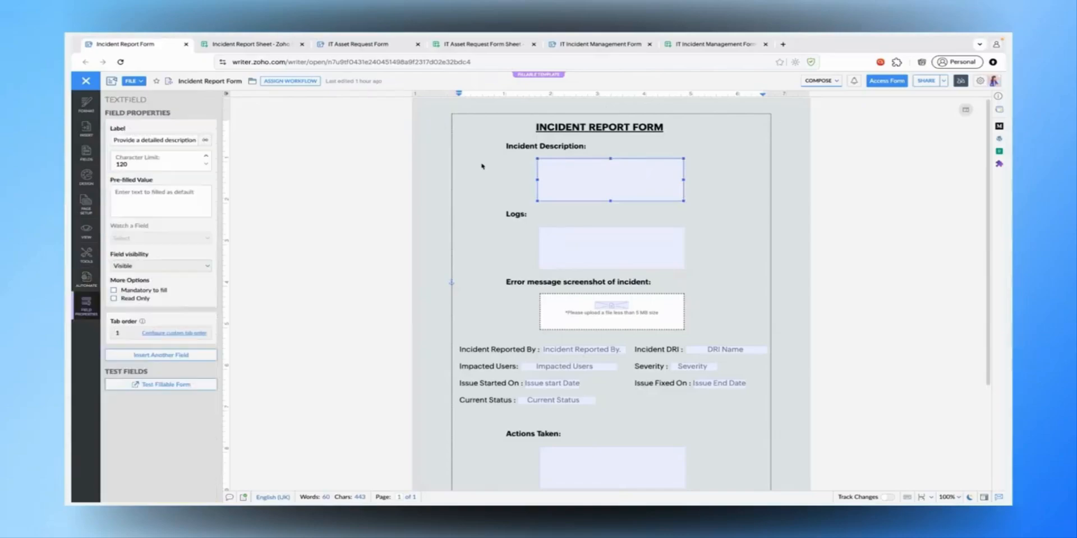
{"action": "left_click", "coordinate": [536, 127]}
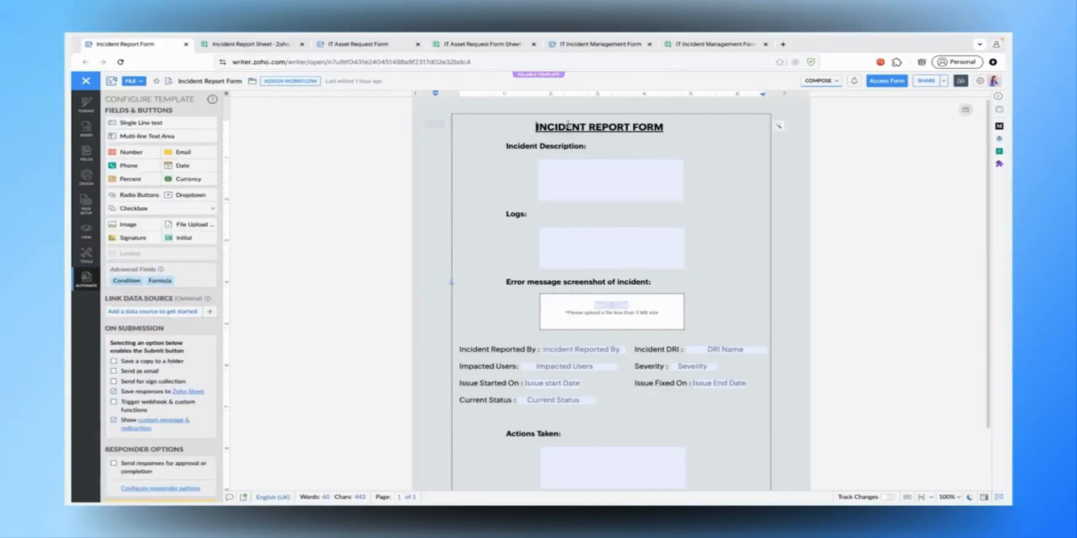
{"action": "left_click", "coordinate": [553, 145]}
{"action": "left_click", "coordinate": [555, 192]}
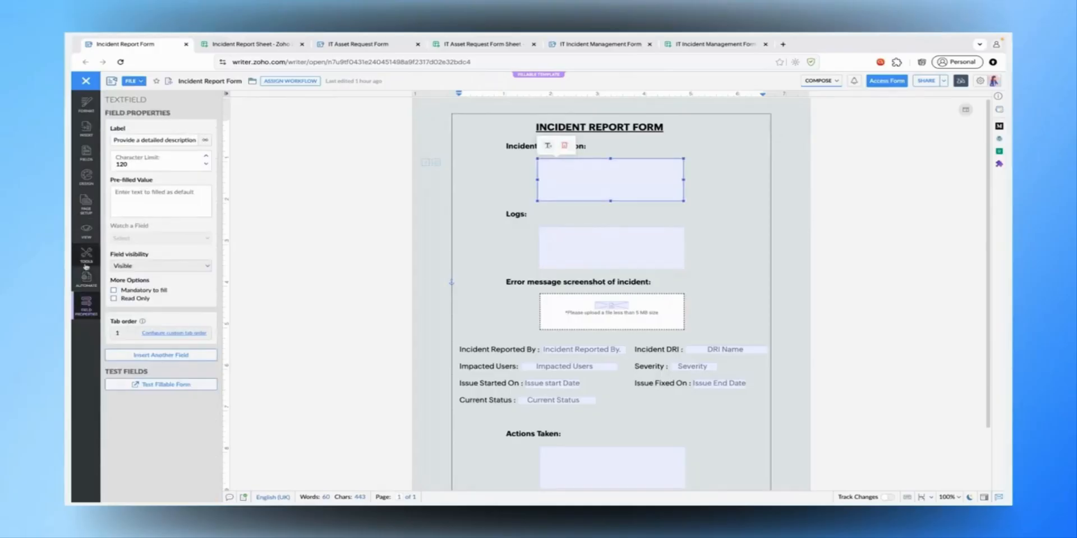
Check the available form field types and the Incident Description field's label and pre-filled value settings
{"action": "left_click", "coordinate": [95, 278]}
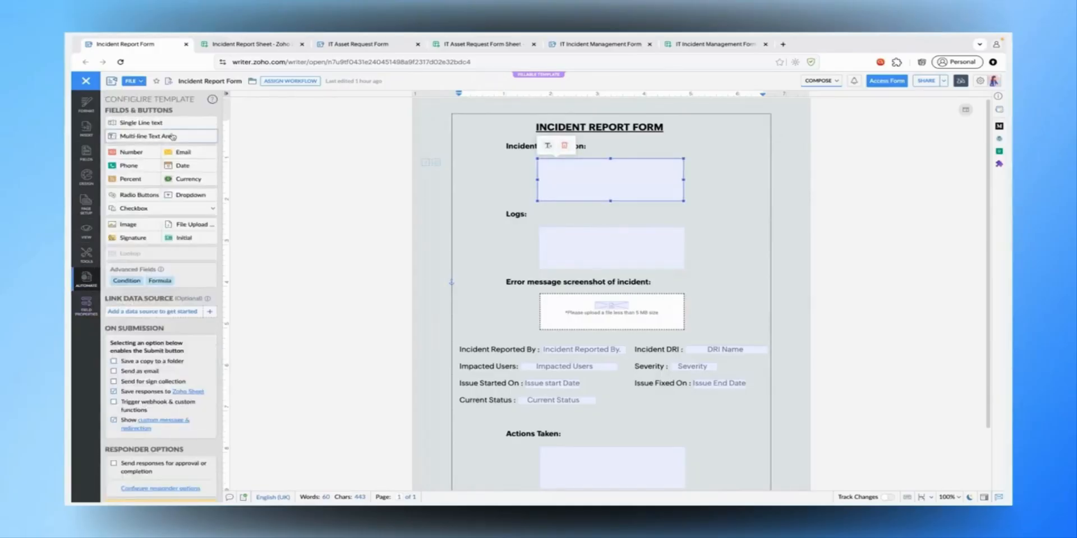
{"action": "left_click_drag", "start_coordinate": [189, 141], "coordinate": [574, 179]}
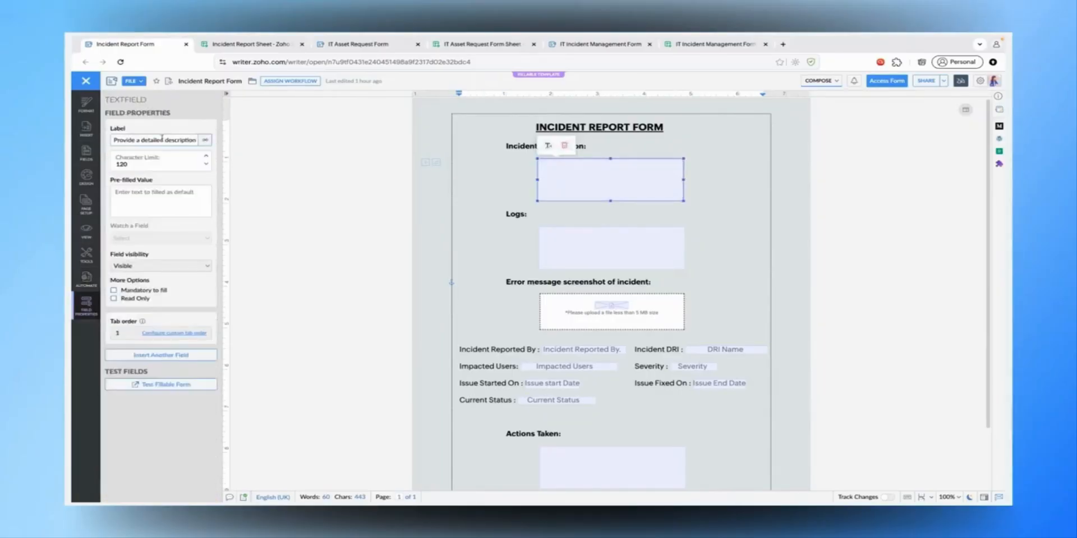
{"action": "left_click", "coordinate": [150, 204]}
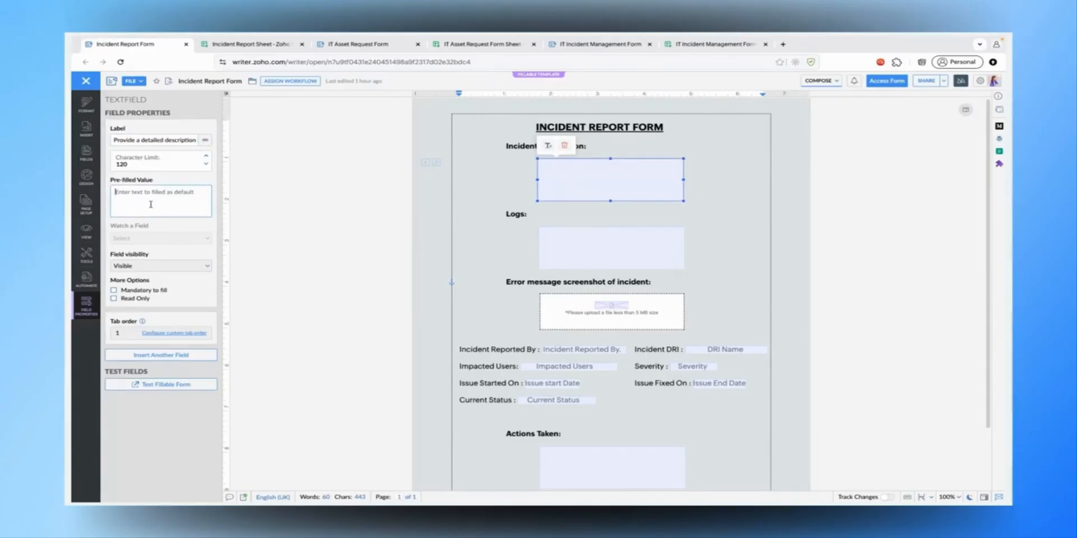
Inspect the properties of the Logs, Incident Reported By, DRI Name, Impacted Users and Severity fields
{"action": "left_click", "coordinate": [587, 245]}
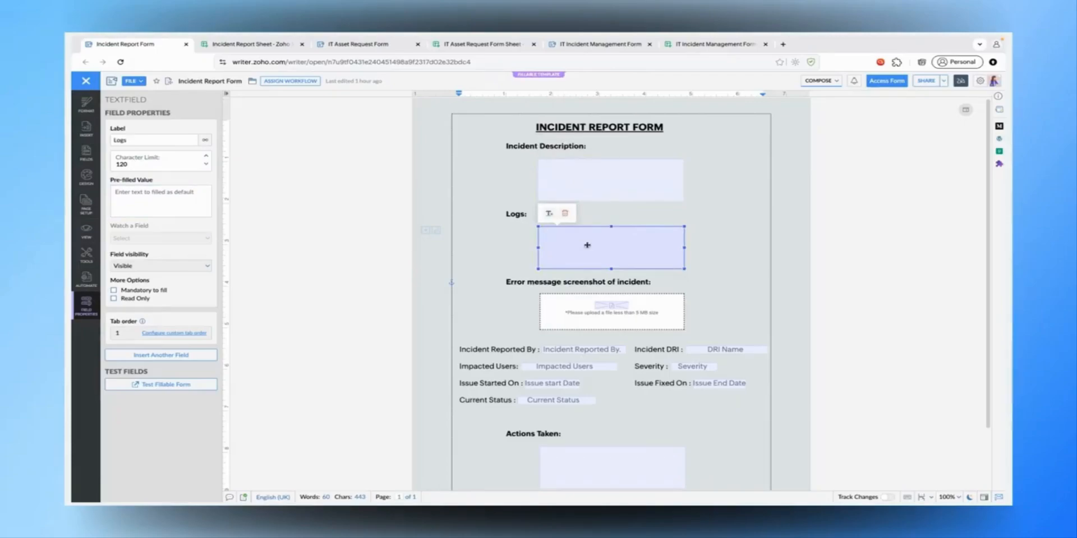
{"action": "scroll", "coordinate": [588, 245], "scroll_direction": "down", "scroll_amount": 1}
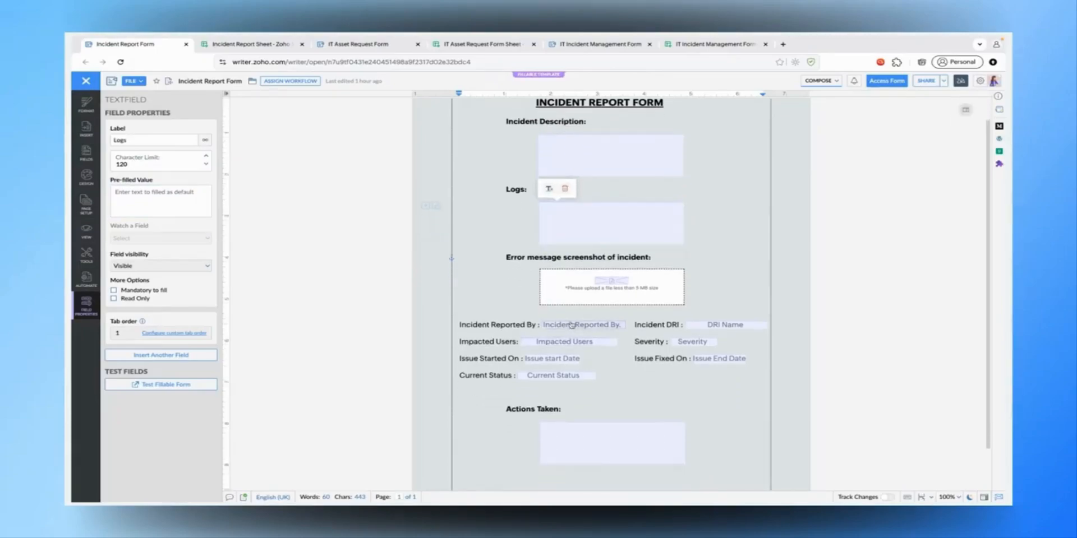
{"action": "left_click", "coordinate": [572, 325]}
{"action": "left_click", "coordinate": [703, 328]}
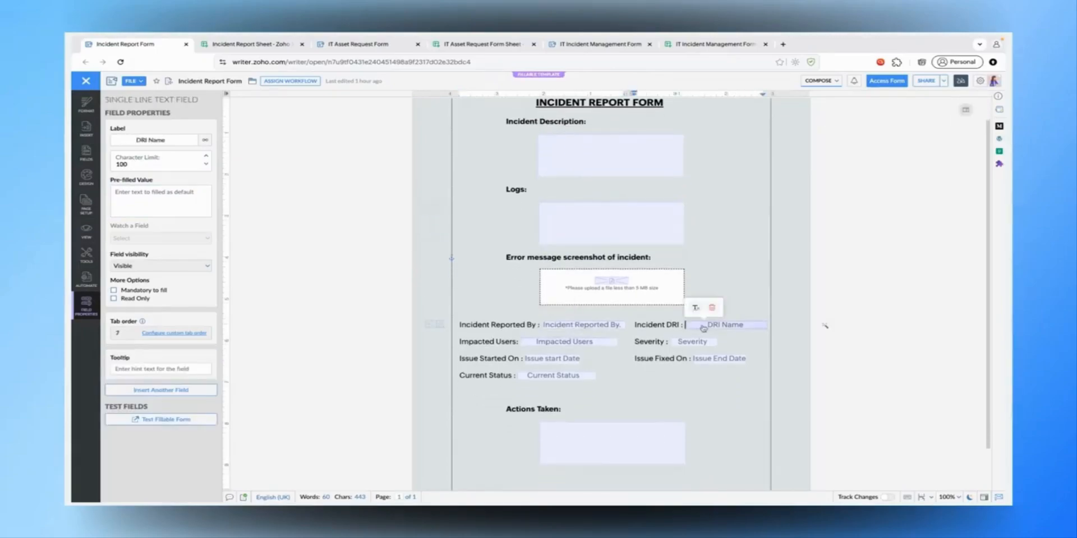
{"action": "left_click", "coordinate": [563, 343]}
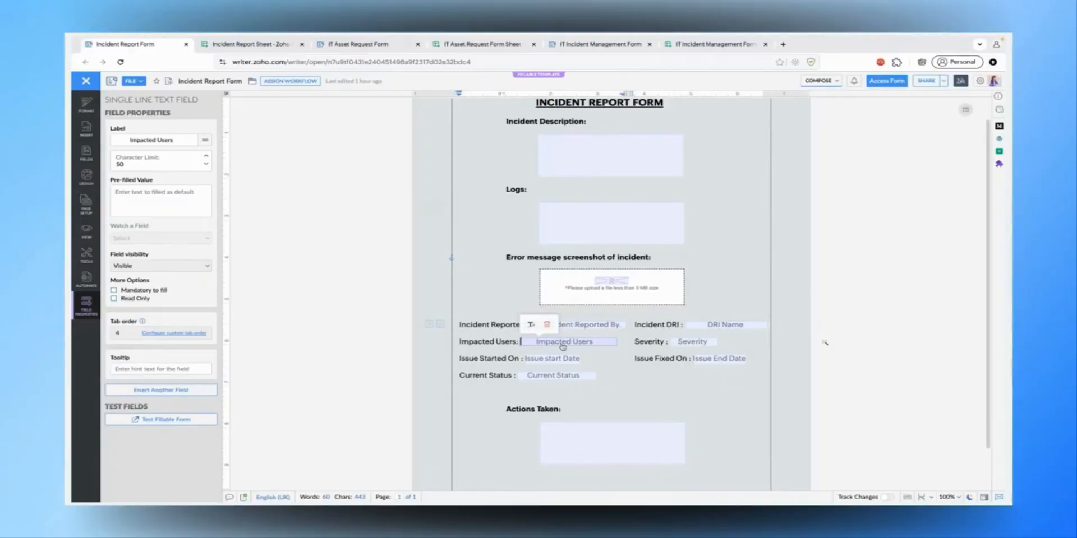
{"action": "left_click", "coordinate": [695, 342]}
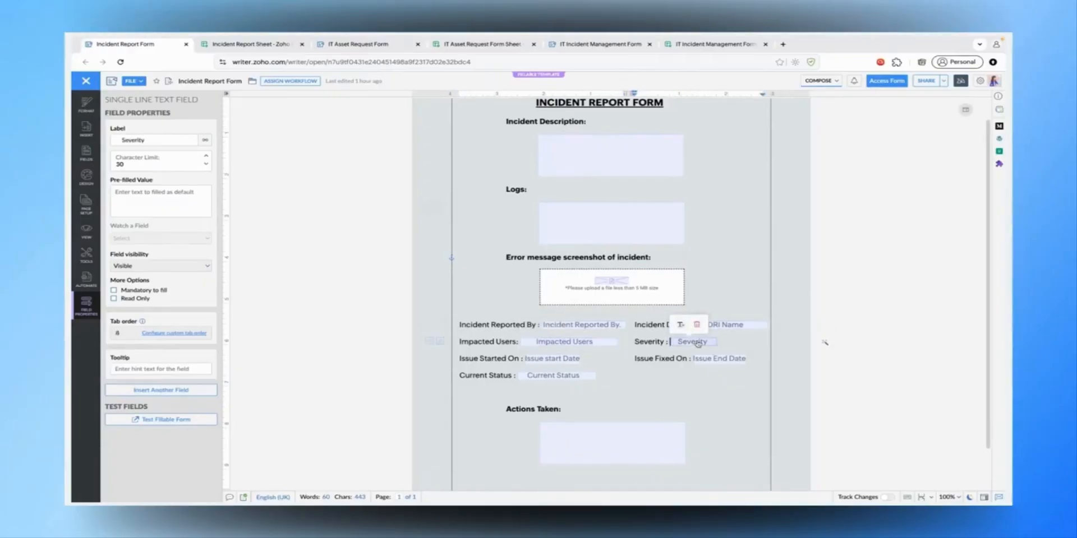
Inspect the Issue start Date field and the Date field type, as well as the Current Status field's properties
{"action": "left_click", "coordinate": [539, 361]}
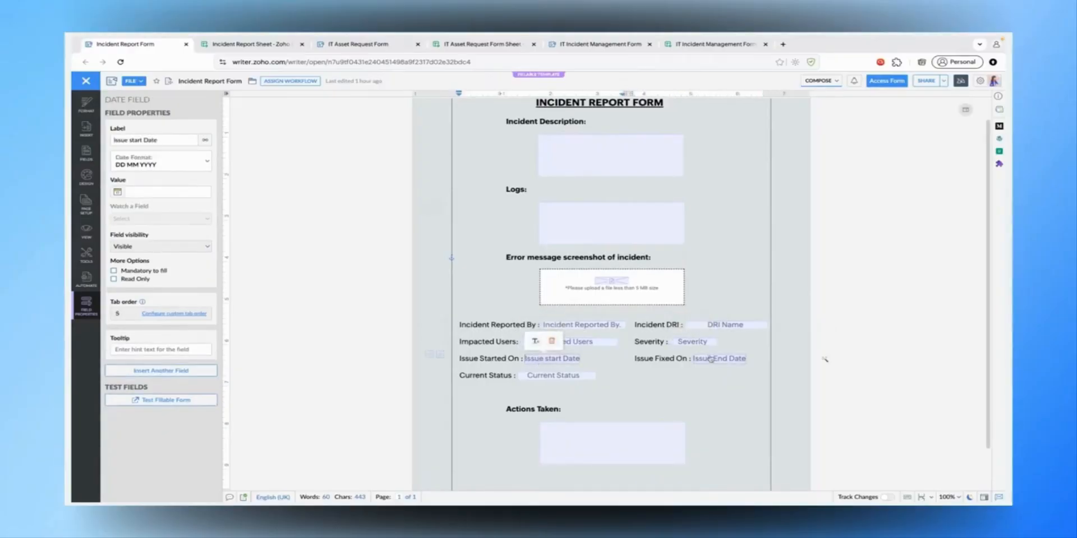
{"action": "left_click", "coordinate": [87, 279]}
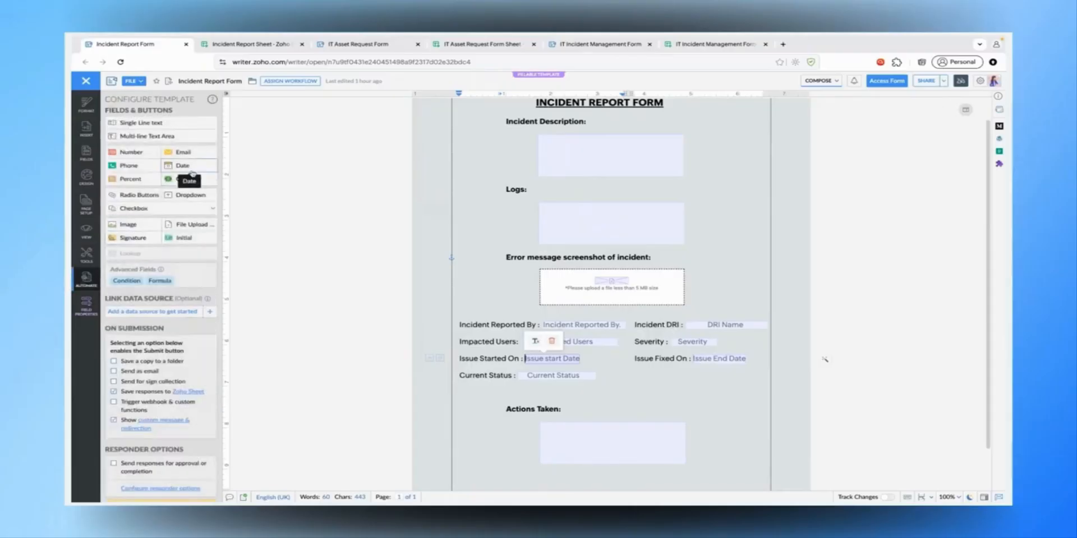
{"action": "left_click", "coordinate": [536, 376]}
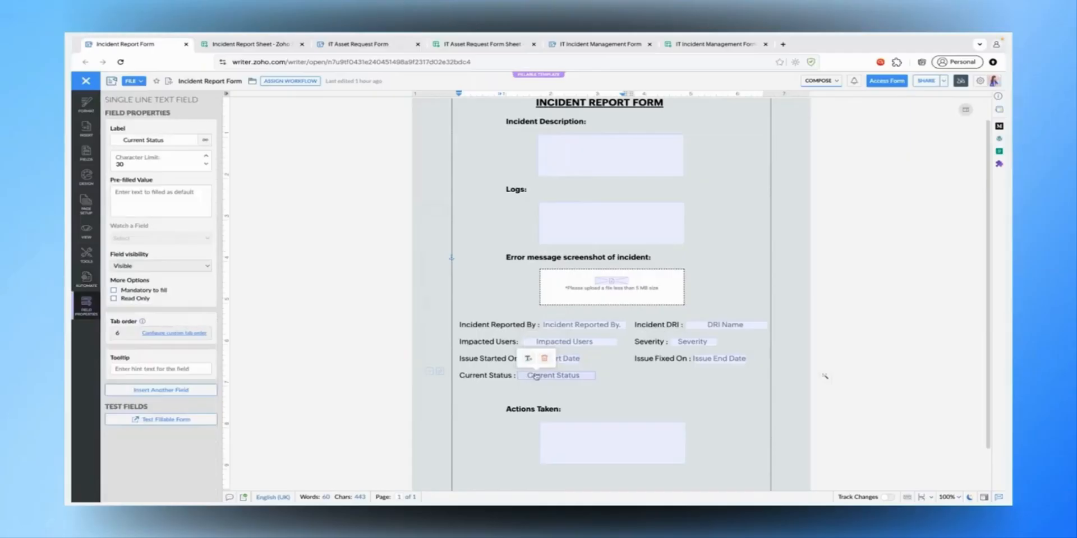
{"action": "left_click", "coordinate": [637, 375]}
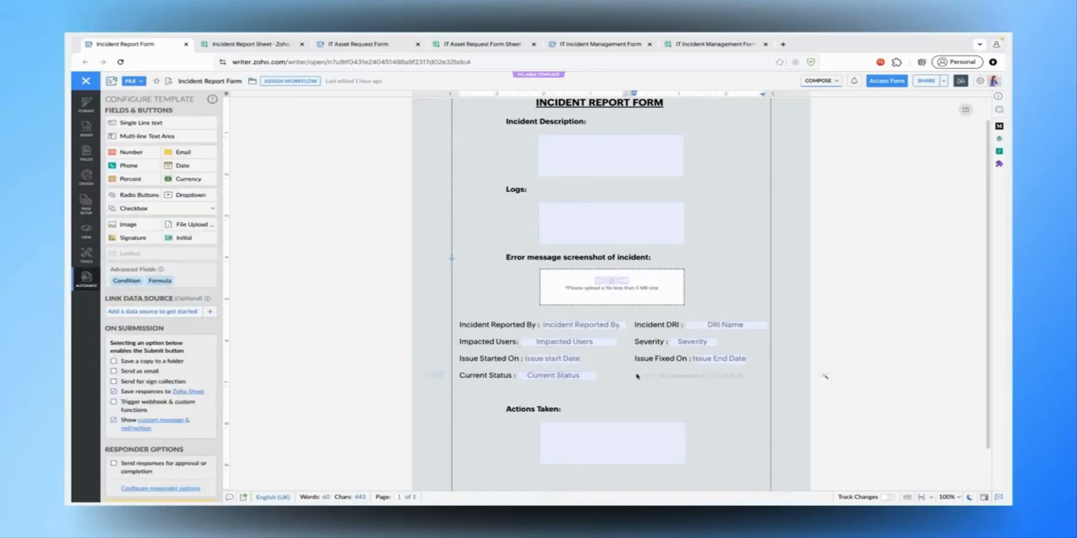
Display the error screenshot upload field's properties and browse the folders available for storing uploaded files
{"action": "left_click", "coordinate": [607, 288]}
{"action": "left_click", "coordinate": [613, 284]}
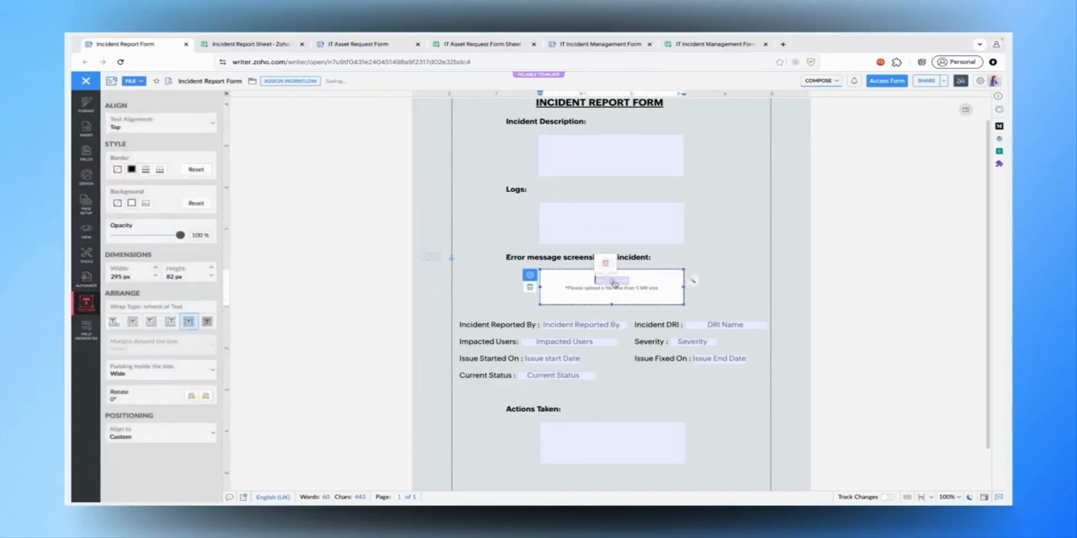
{"action": "left_click", "coordinate": [610, 285]}
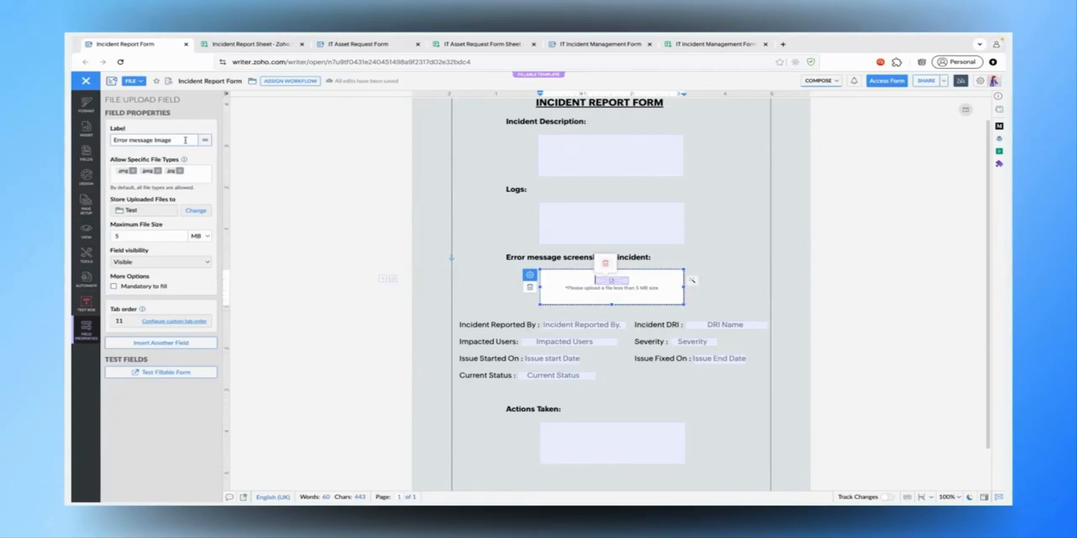
{"action": "left_click", "coordinate": [196, 211]}
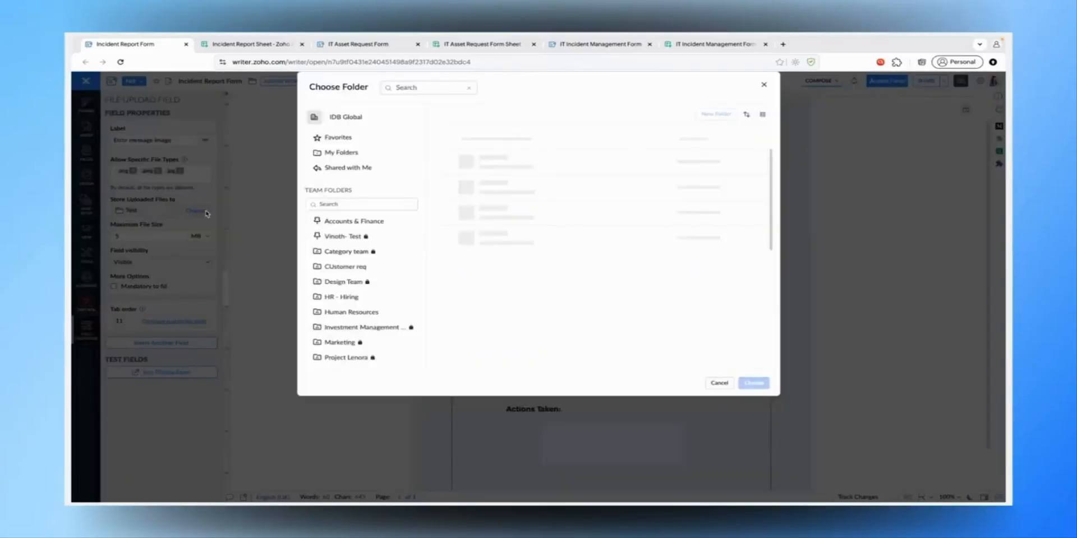
{"action": "scroll", "coordinate": [617, 224], "scroll_direction": "down", "scroll_amount": 3}
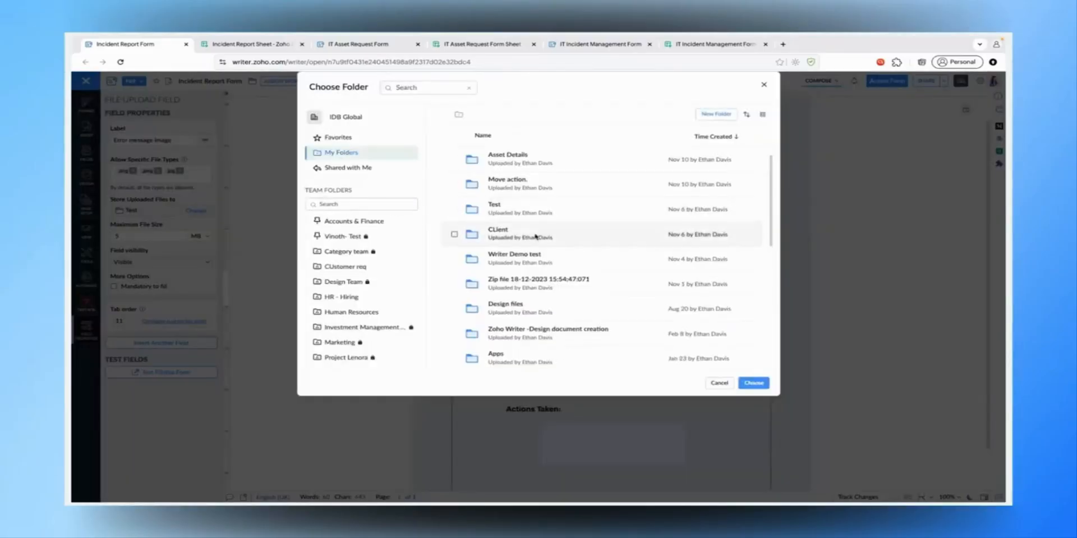
{"action": "left_click", "coordinate": [764, 86]}
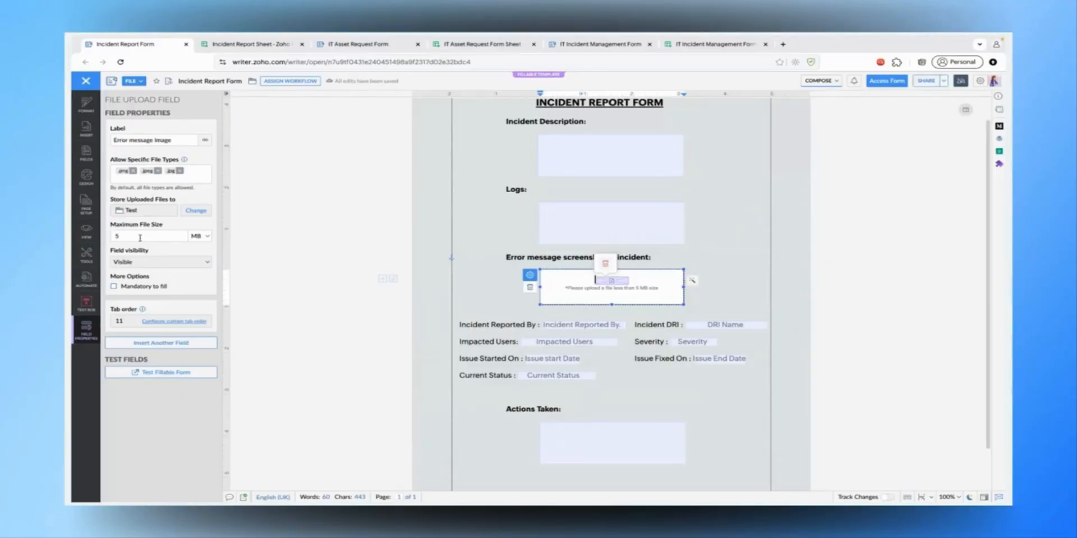
Review the visibility choices and the mandatory option of the error screenshot upload field
{"action": "left_click", "coordinate": [167, 263]}
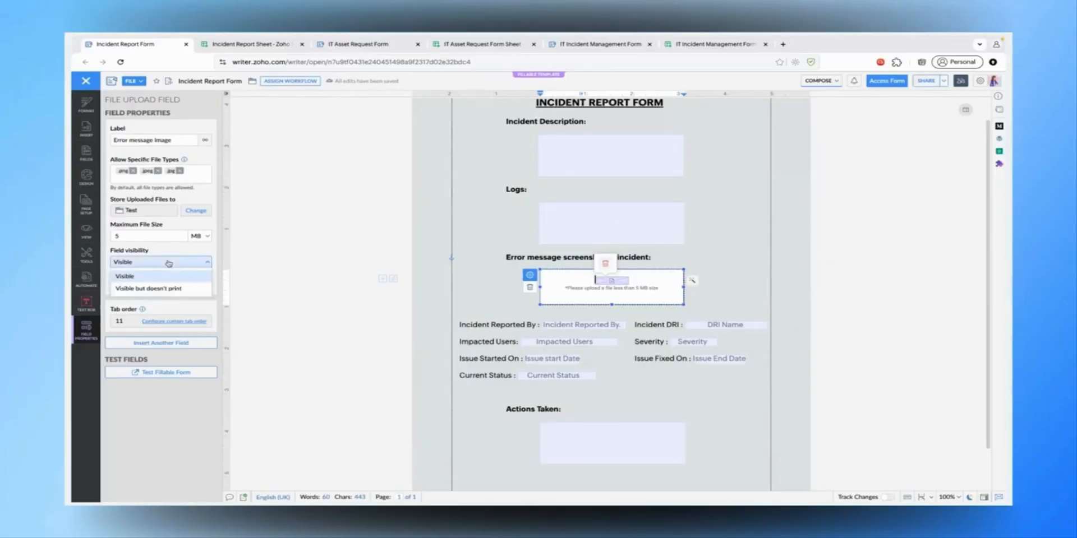
{"action": "left_click", "coordinate": [322, 321]}
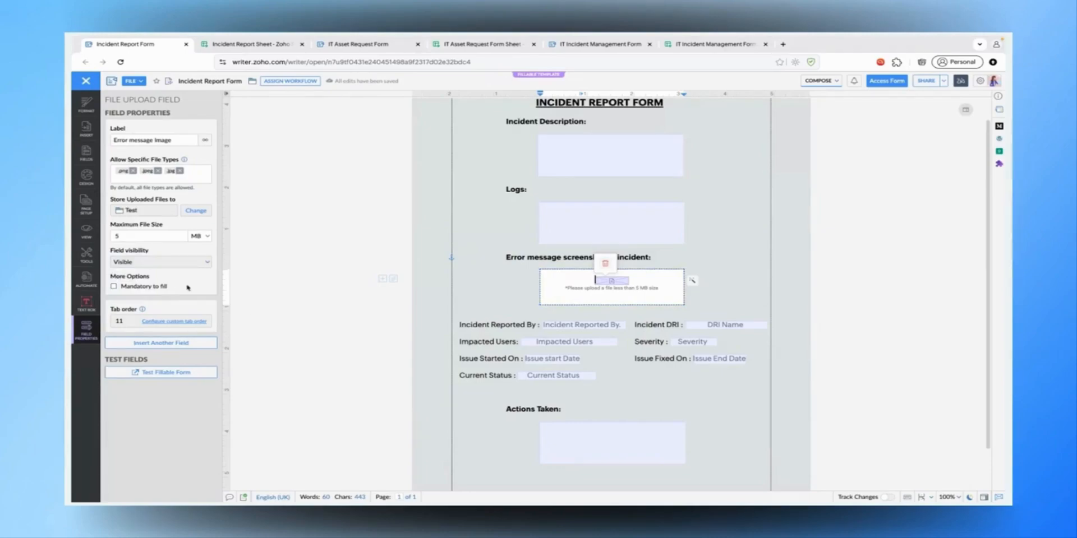
{"action": "left_click", "coordinate": [115, 287]}
{"action": "scroll", "coordinate": [465, 221], "scroll_direction": "up", "scroll_amount": 1}
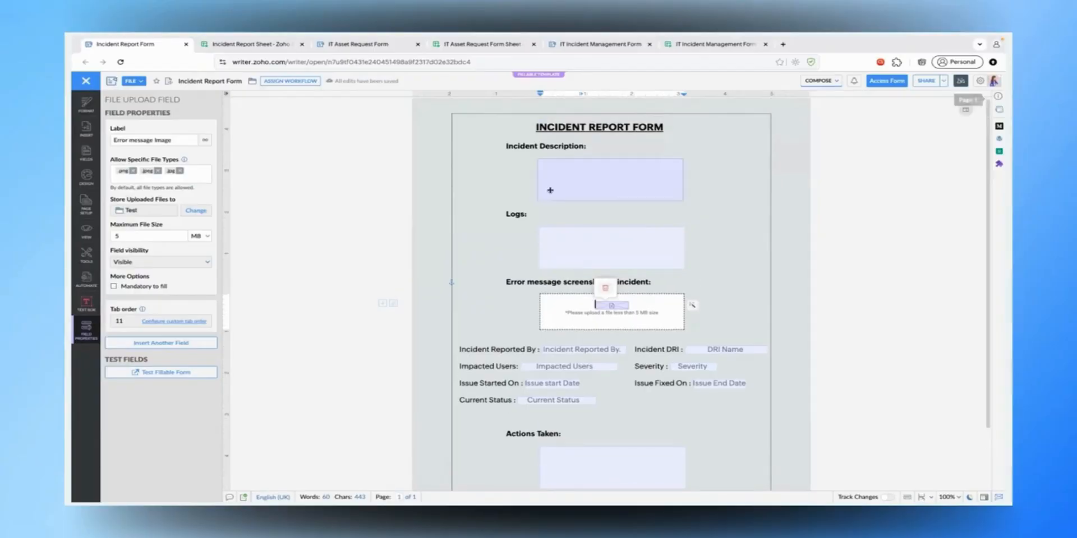
Go through the Incident Description, Logs and error screenshot fields, and bring back the template configuration options
{"action": "left_click", "coordinate": [550, 190]}
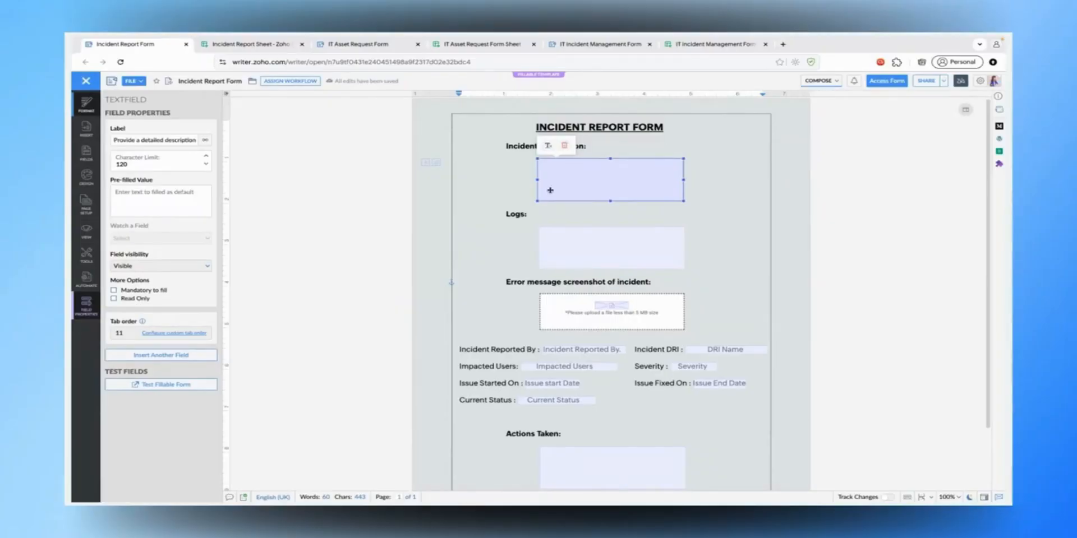
{"action": "scroll", "coordinate": [550, 190], "scroll_direction": "down", "scroll_amount": 1}
{"action": "left_click", "coordinate": [579, 228]}
{"action": "left_click", "coordinate": [572, 268]}
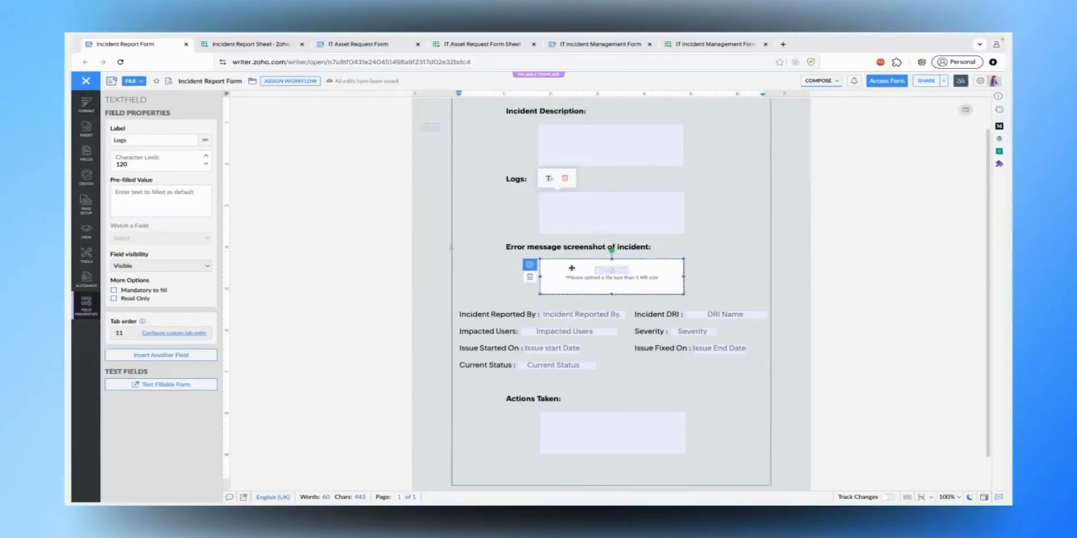
{"action": "left_click", "coordinate": [86, 277]}
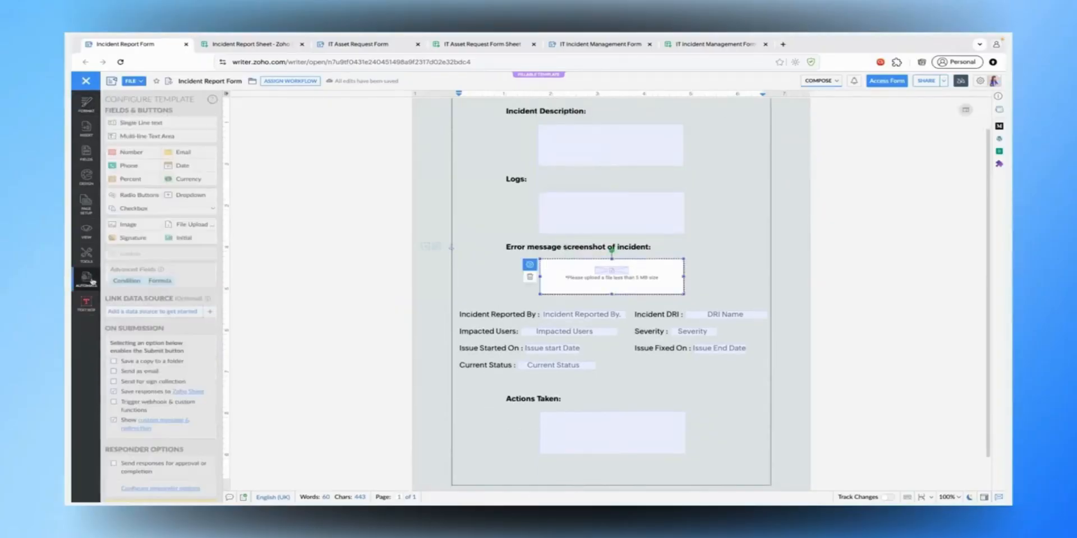
Examine the custom tab order of the form's fillable fields, starting from the Incident Reported By field
{"action": "left_click", "coordinate": [560, 316]}
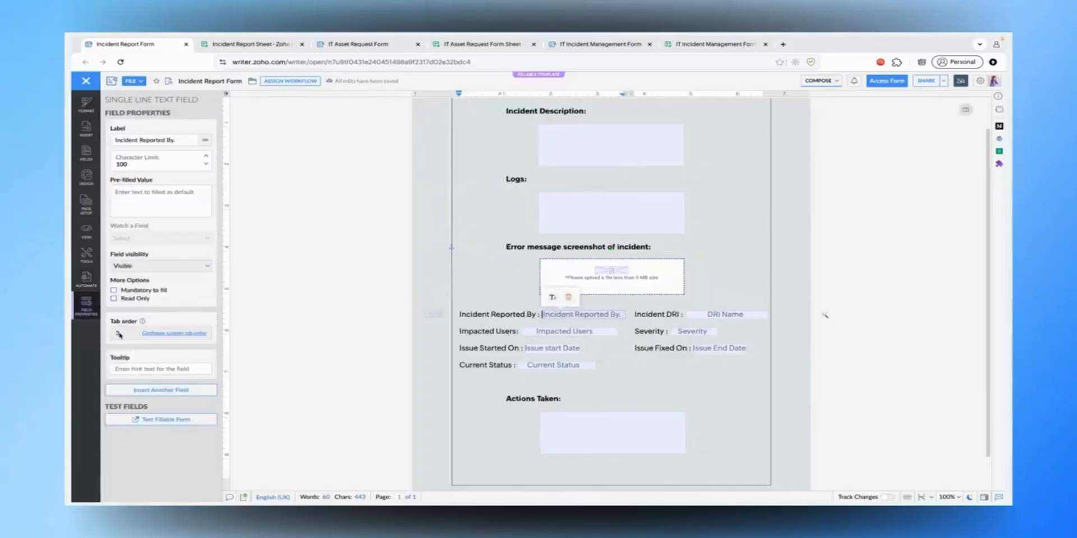
{"action": "left_click", "coordinate": [174, 333]}
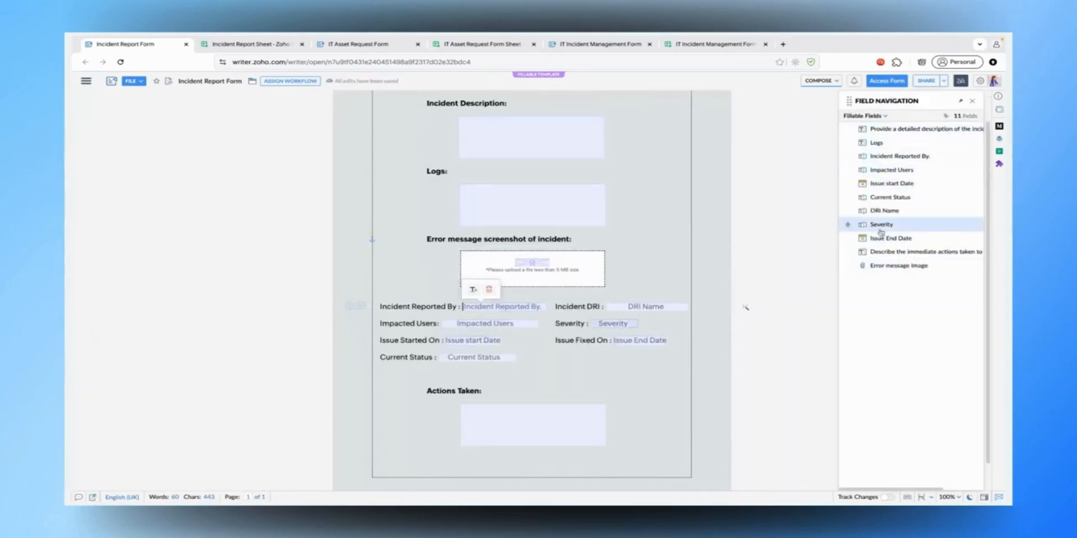
{"action": "left_click", "coordinate": [972, 101]}
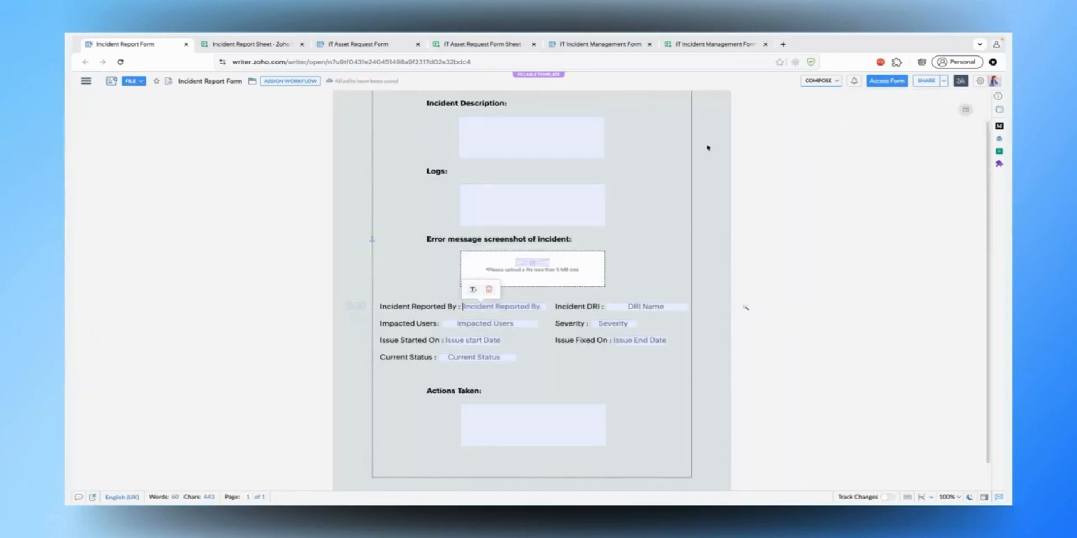
Bring back the template configuration and review its submission and responder options, including saving responses to Zoho Sheet
{"action": "left_click", "coordinate": [86, 81]}
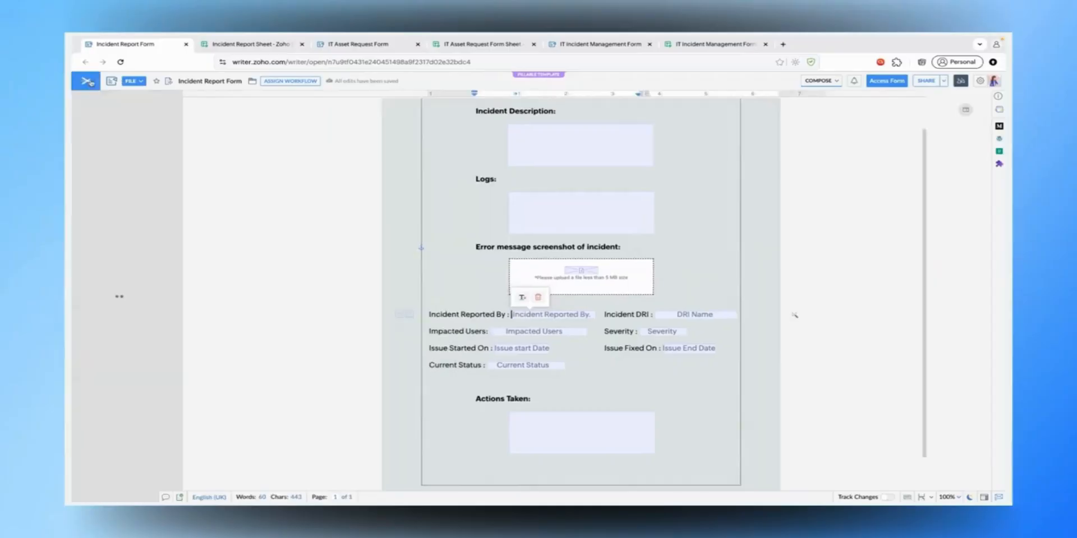
{"action": "left_click", "coordinate": [86, 277]}
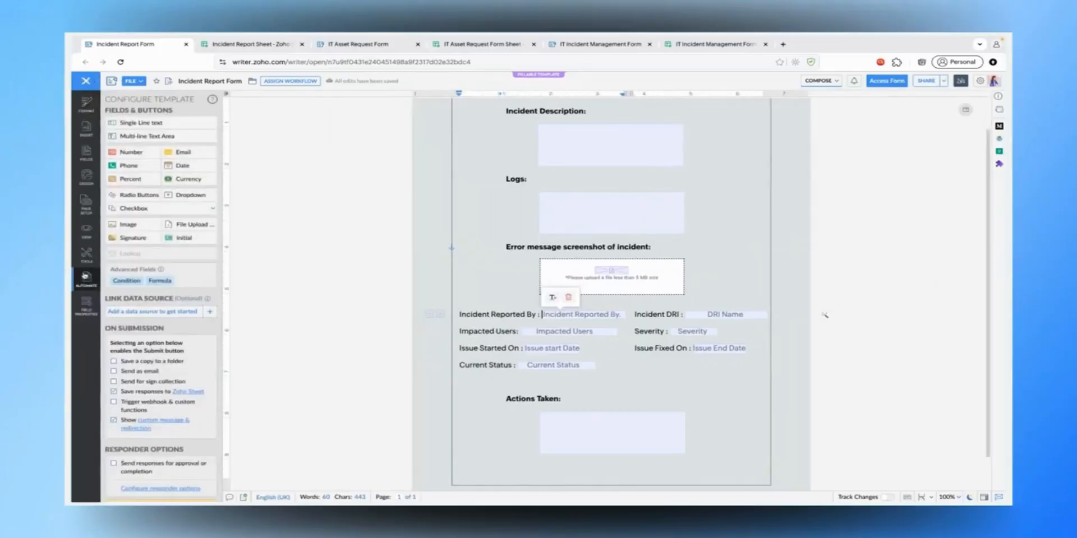
{"action": "scroll", "coordinate": [126, 356], "scroll_direction": "down", "scroll_amount": 2}
{"action": "scroll", "coordinate": [173, 309], "scroll_direction": "down", "scroll_amount": 1}
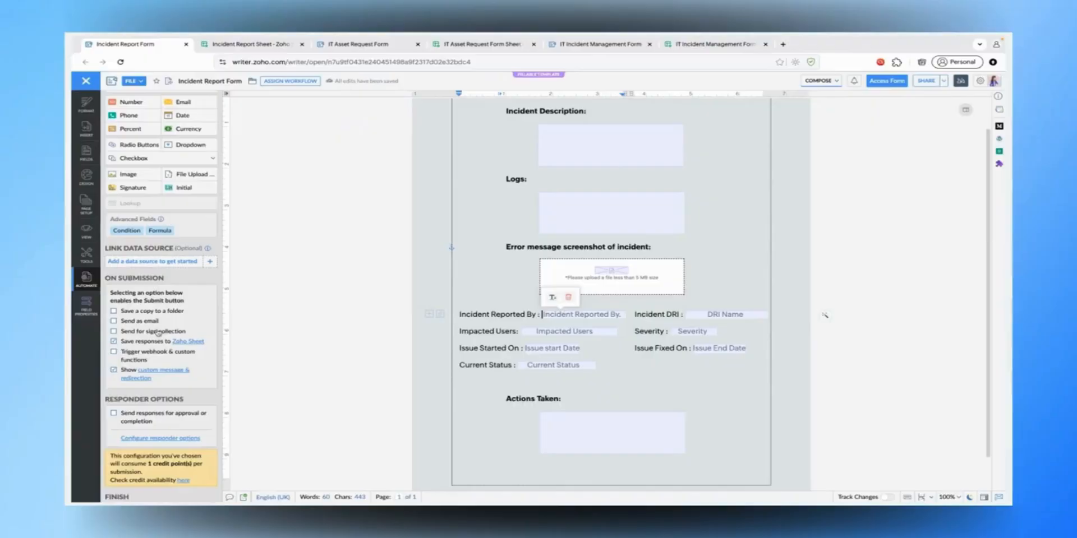
{"action": "scroll", "coordinate": [158, 332], "scroll_direction": "down", "scroll_amount": 1}
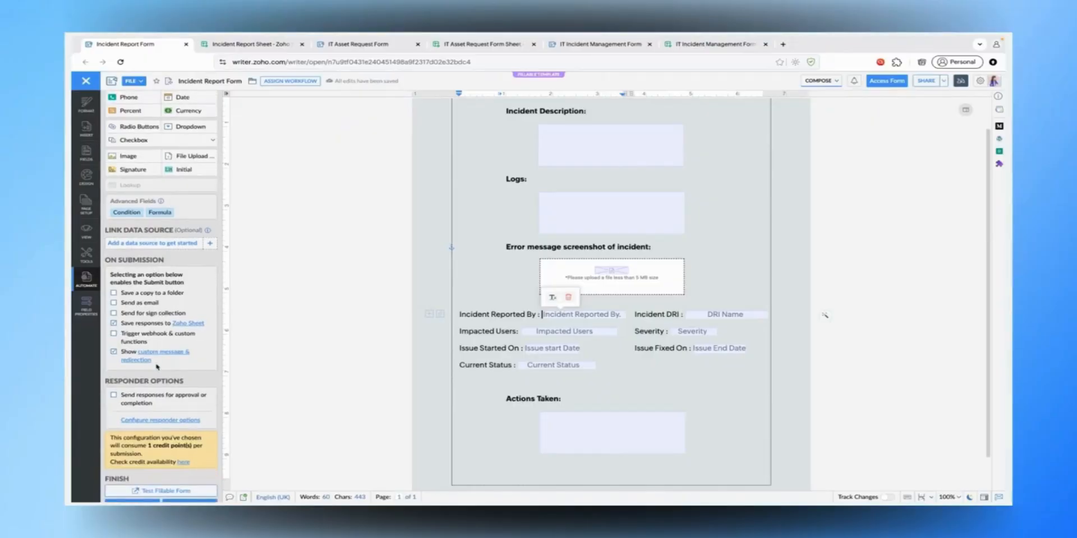
{"action": "scroll", "coordinate": [157, 368], "scroll_direction": "up", "scroll_amount": 1}
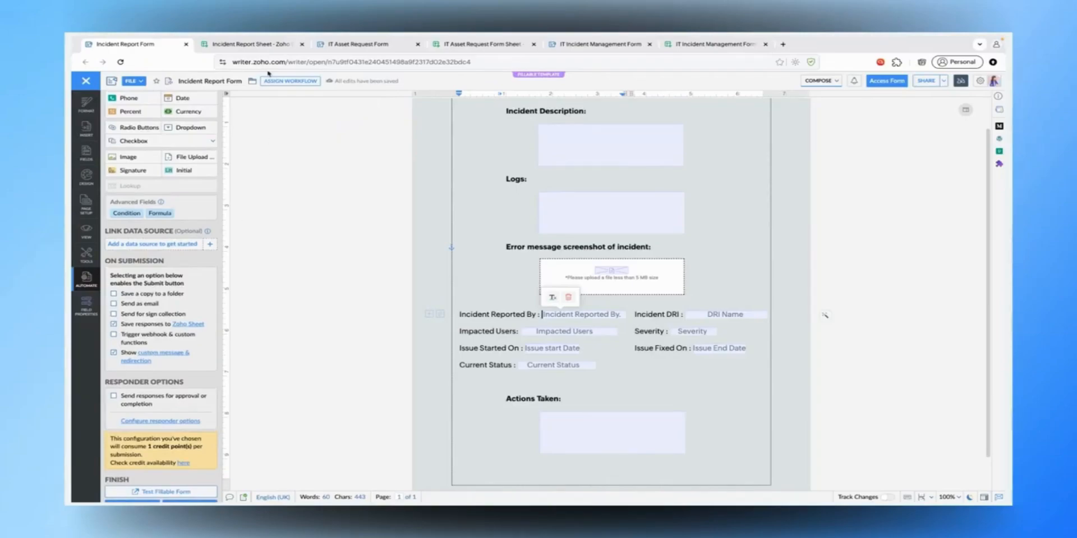
Switch to the Incident Report Sheet in Zoho Sheet and look over the columns of collected form responses
{"action": "left_click", "coordinate": [251, 43]}
{"action": "scroll", "coordinate": [245, 169], "scroll_direction": "right", "scroll_amount": 3}
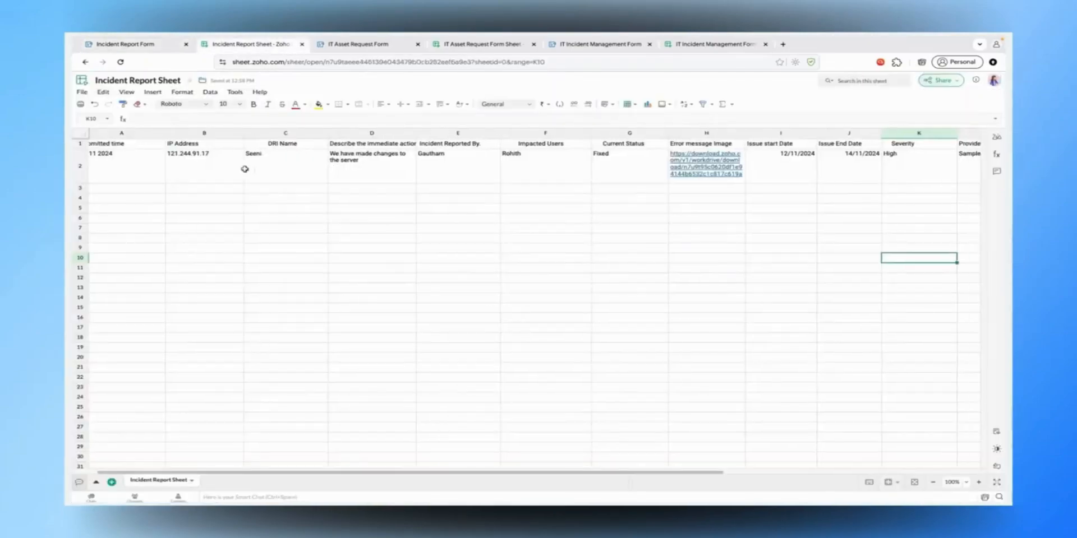
Look across the remaining response columns of the sheet and return to the Incident Report Form template
{"action": "scroll", "coordinate": [245, 169], "scroll_direction": "right", "scroll_amount": 3}
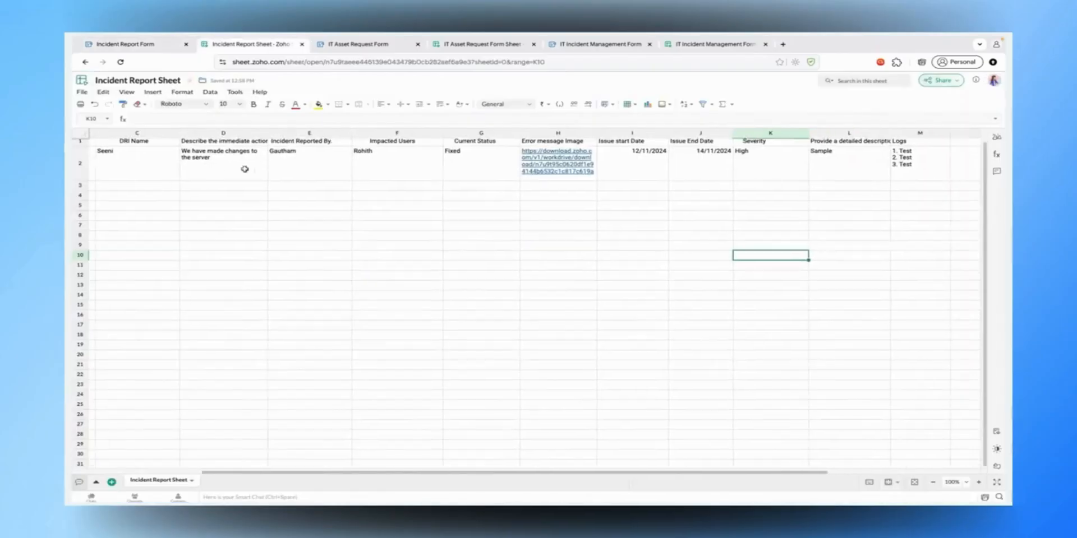
{"action": "scroll", "coordinate": [447, 206], "scroll_direction": "left", "scroll_amount": 6}
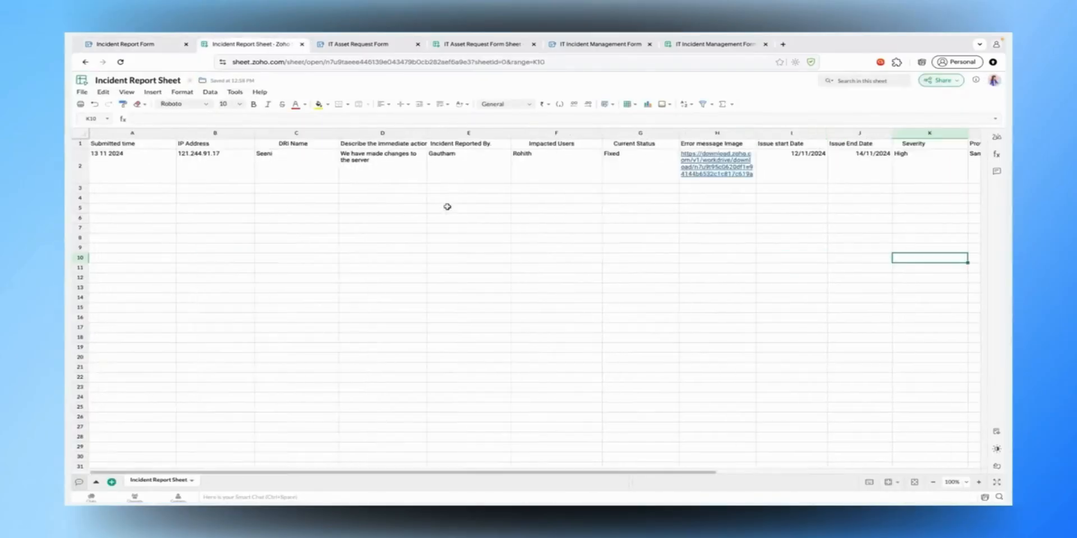
{"action": "left_click", "coordinate": [126, 43]}
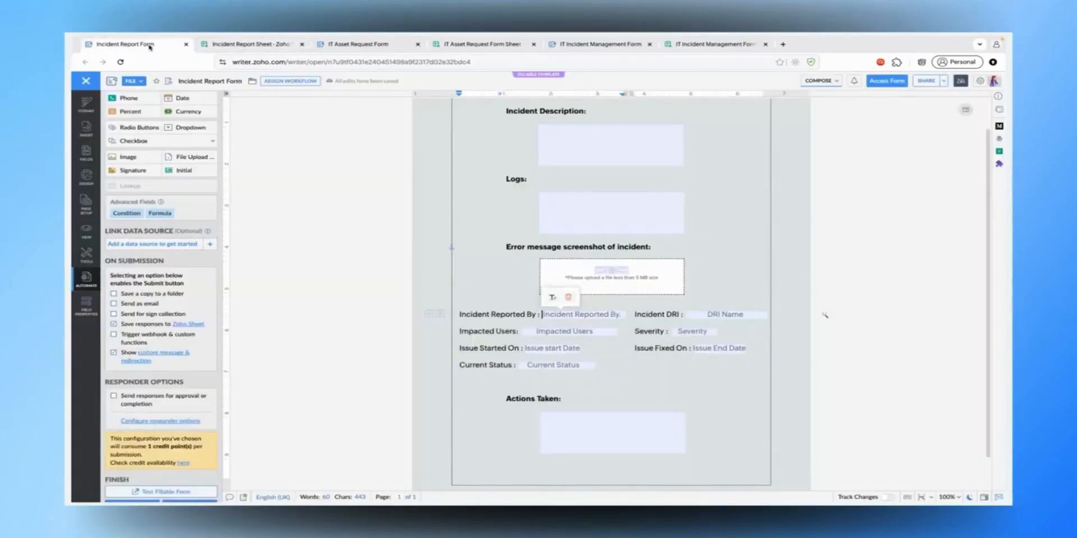
Check the form's custom success message and redirection settings, and close them without saving
{"action": "scroll", "coordinate": [147, 330], "scroll_direction": "down", "scroll_amount": 3}
{"action": "scroll", "coordinate": [149, 330], "scroll_direction": "down", "scroll_amount": 1}
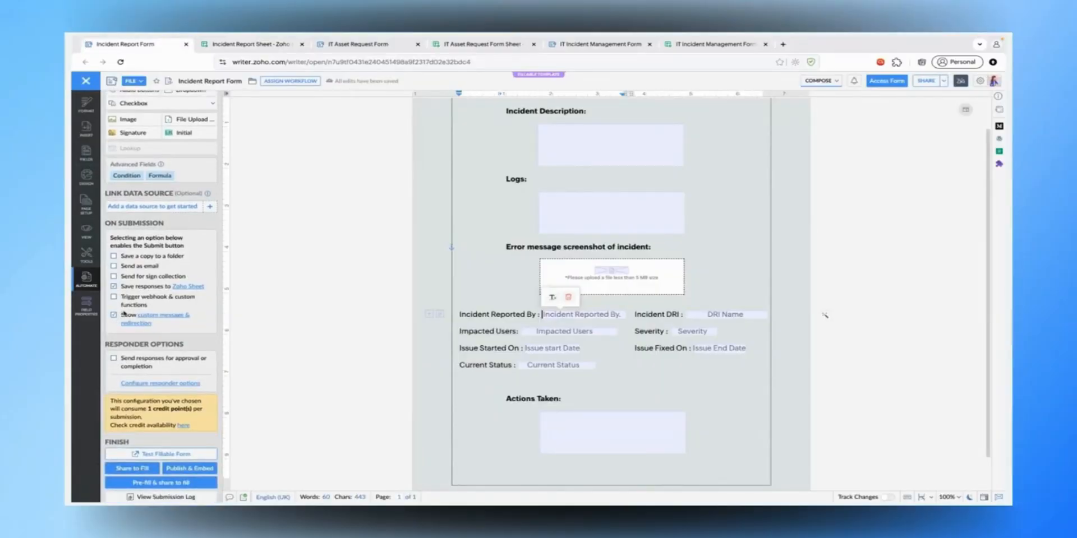
{"action": "left_click", "coordinate": [152, 318]}
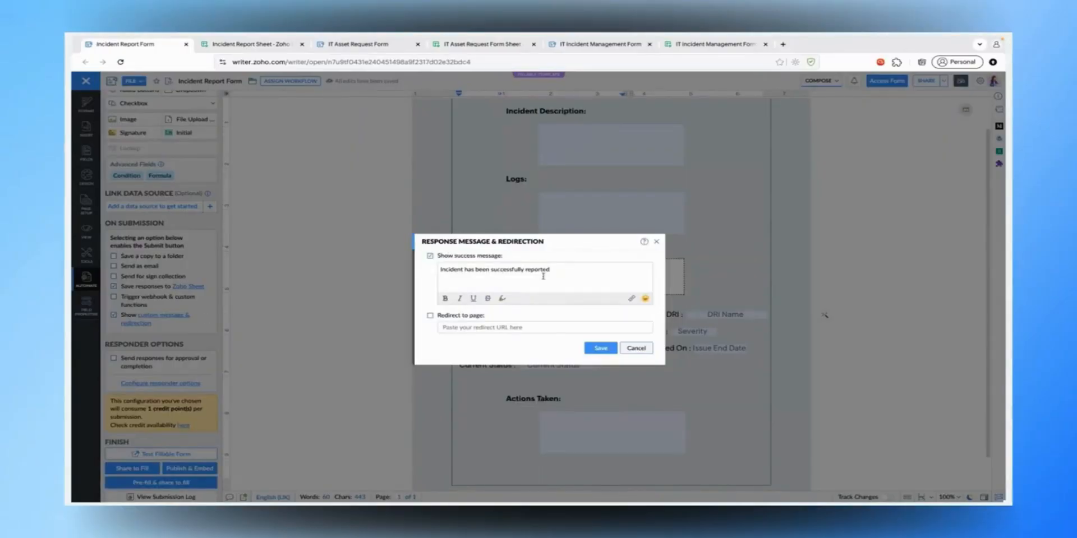
{"action": "left_click", "coordinate": [636, 349]}
Review the form's finishing options and its publish settings, and close them without publishing
{"action": "scroll", "coordinate": [184, 364], "scroll_direction": "down", "scroll_amount": 1}
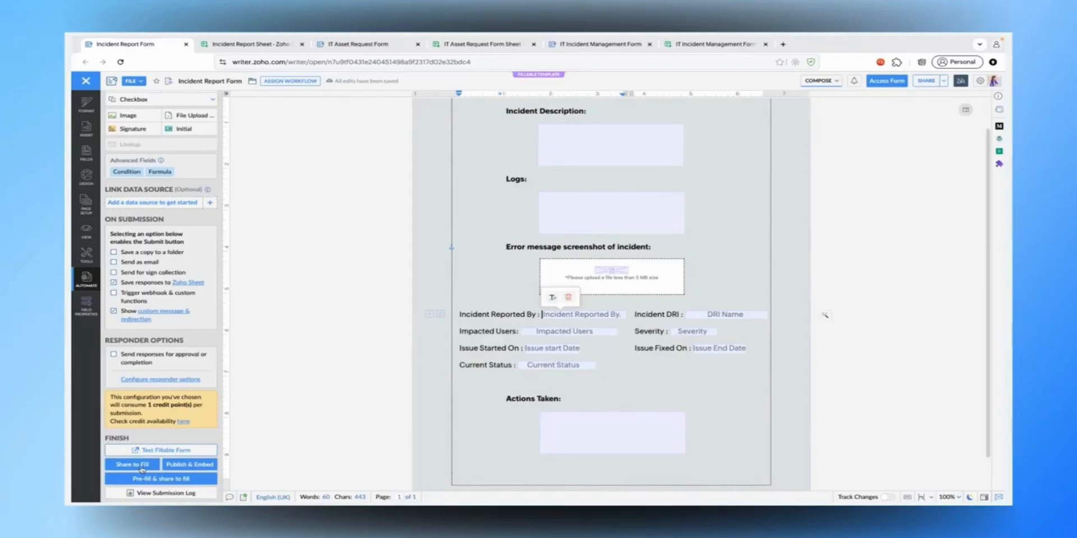
{"action": "scroll", "coordinate": [463, 335], "scroll_direction": "up", "scroll_amount": 1}
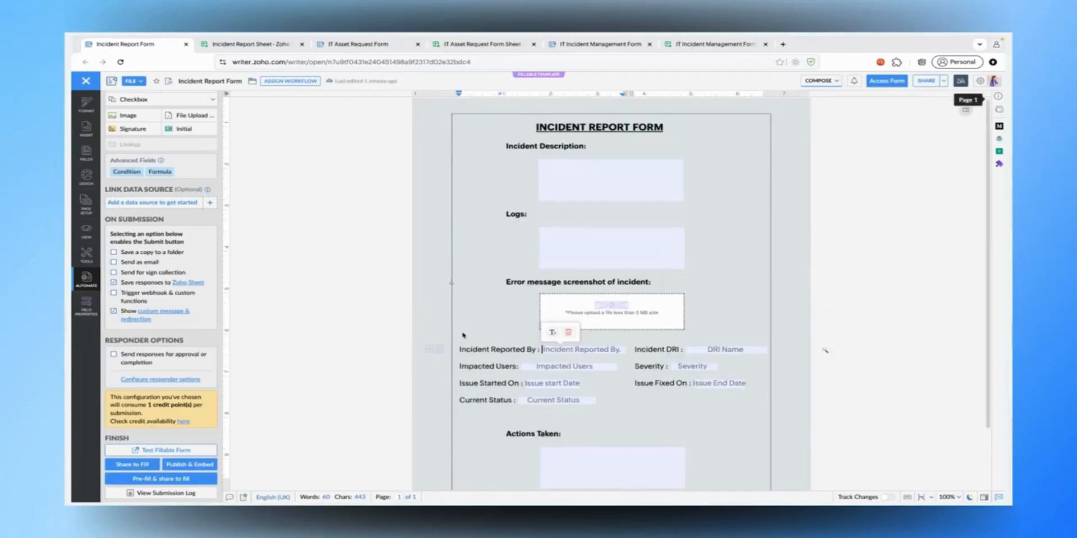
{"action": "left_click", "coordinate": [199, 465]}
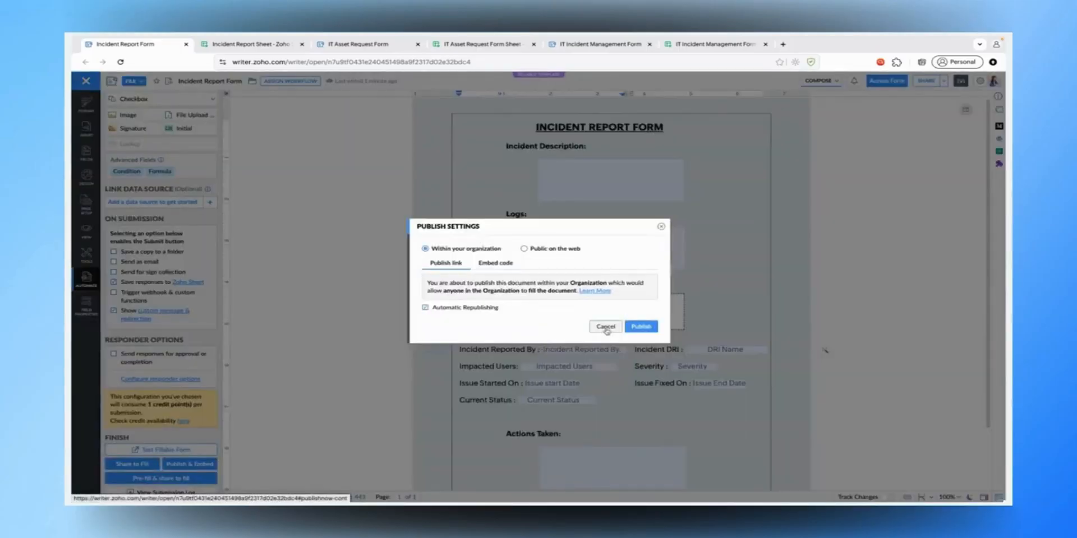
{"action": "left_click", "coordinate": [605, 327]}
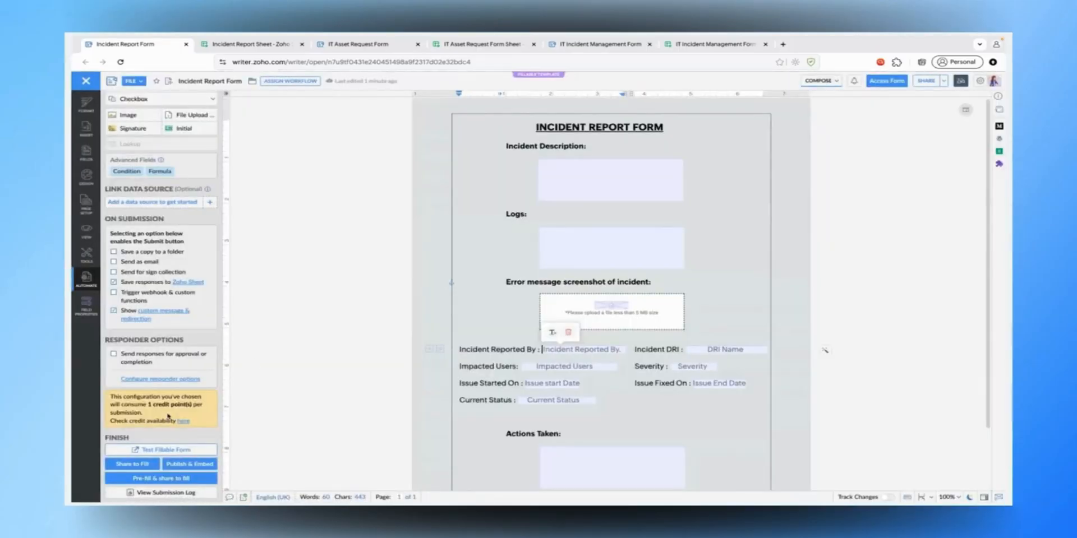
Open the form for filling and enter "Incident on network" as Incident Description and "1. Logs were identified on log application" under Logs
{"action": "left_click", "coordinate": [889, 82]}
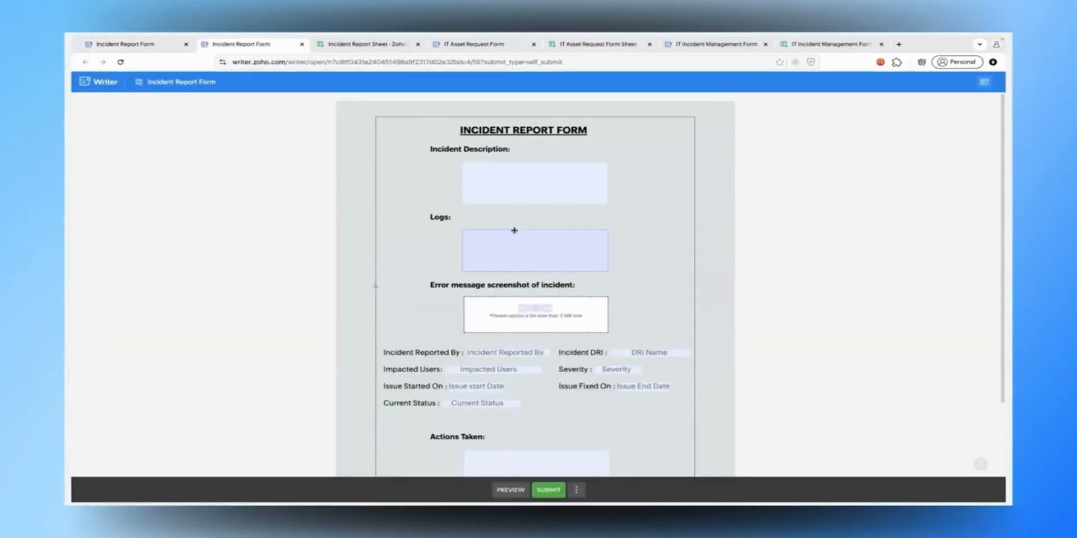
{"action": "scroll", "coordinate": [514, 230], "scroll_direction": "down", "scroll_amount": 1}
{"action": "scroll", "coordinate": [512, 233], "scroll_direction": "up", "scroll_amount": 1}
{"action": "left_click", "coordinate": [508, 156]}
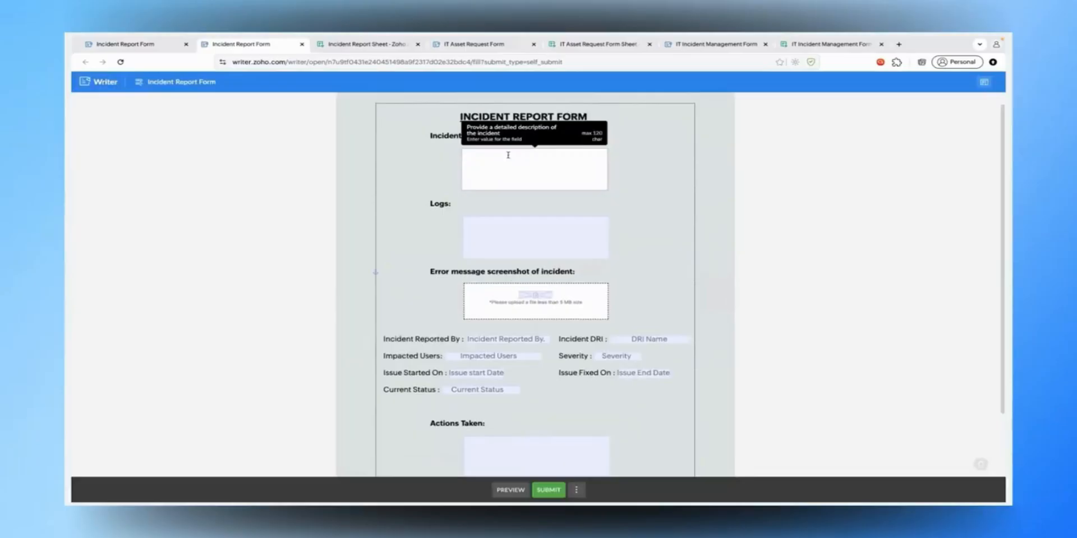
{"action": "type", "text": "Incident on network"}
{"action": "left_click", "coordinate": [484, 240]}
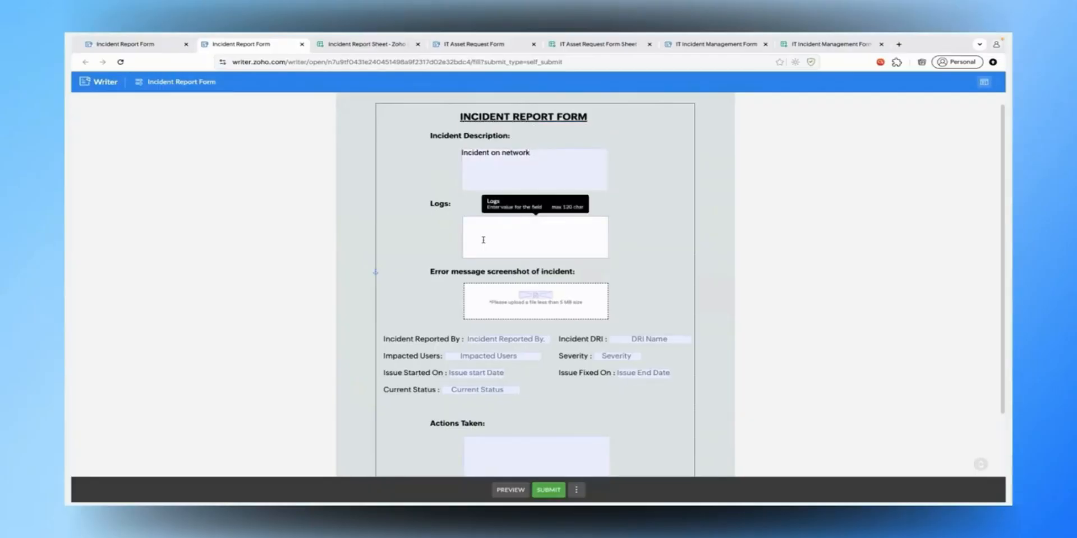
{"action": "type", "text": "1. Logs were identified on log application"}
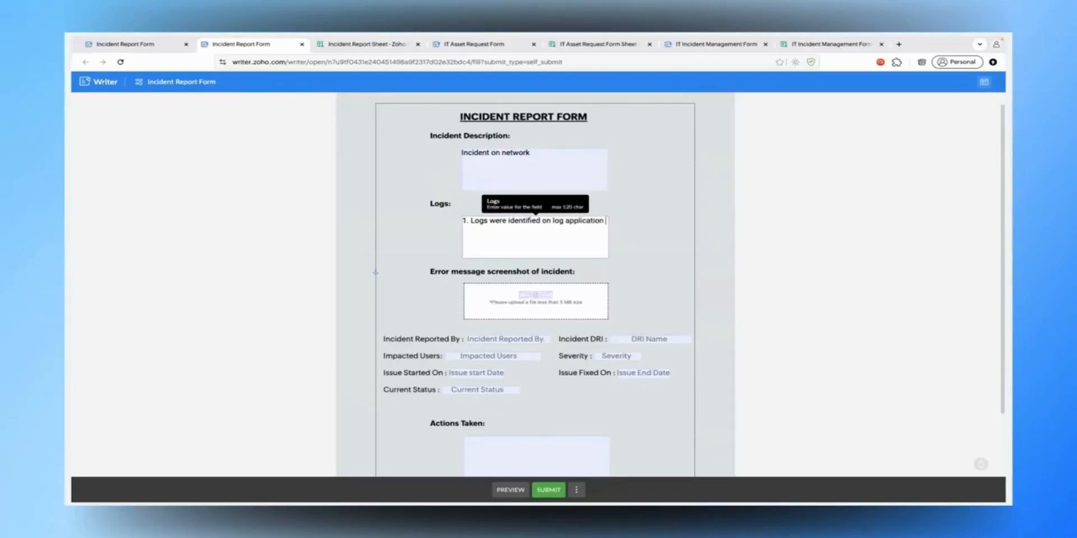
Upload Writer-logo-lockup.png from Downloads as the error message screenshot of the incident
{"action": "scroll", "coordinate": [499, 305], "scroll_direction": "down", "scroll_amount": 1}
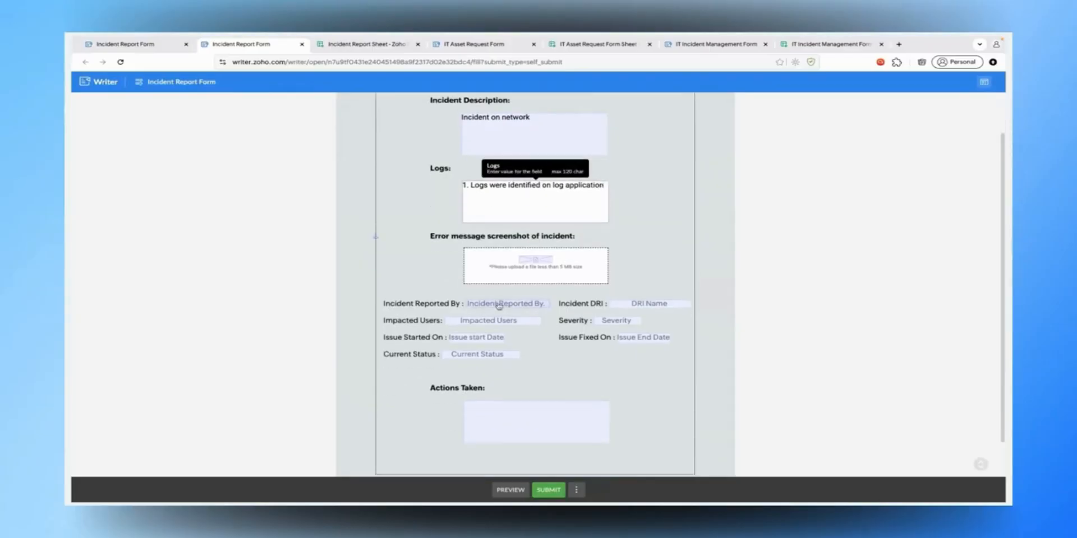
{"action": "scroll", "coordinate": [498, 305], "scroll_direction": "up", "scroll_amount": 1}
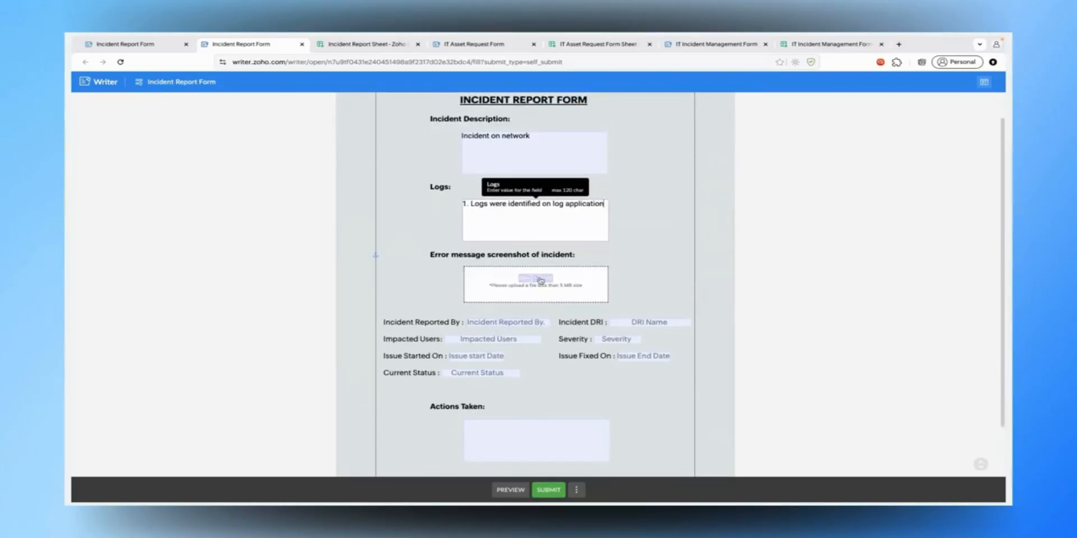
{"action": "left_click", "coordinate": [540, 280]}
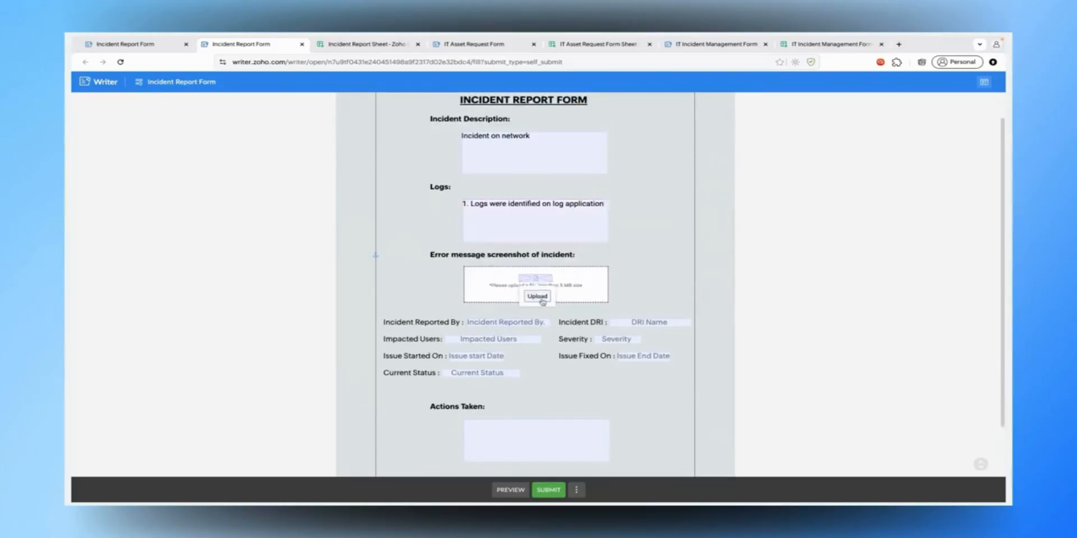
{"action": "left_click", "coordinate": [537, 297]}
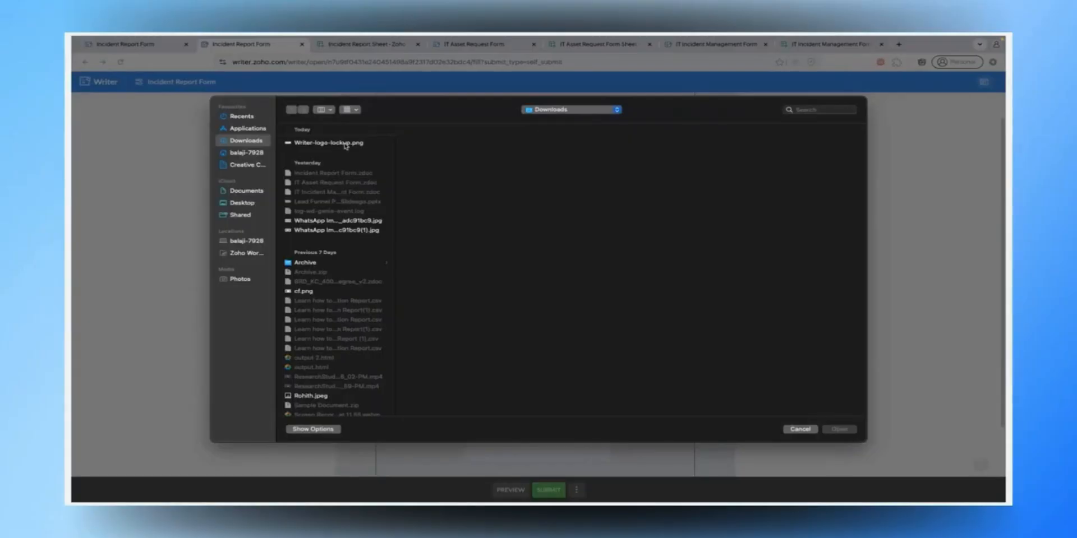
{"action": "left_click", "coordinate": [345, 143]}
{"action": "left_click", "coordinate": [841, 429]}
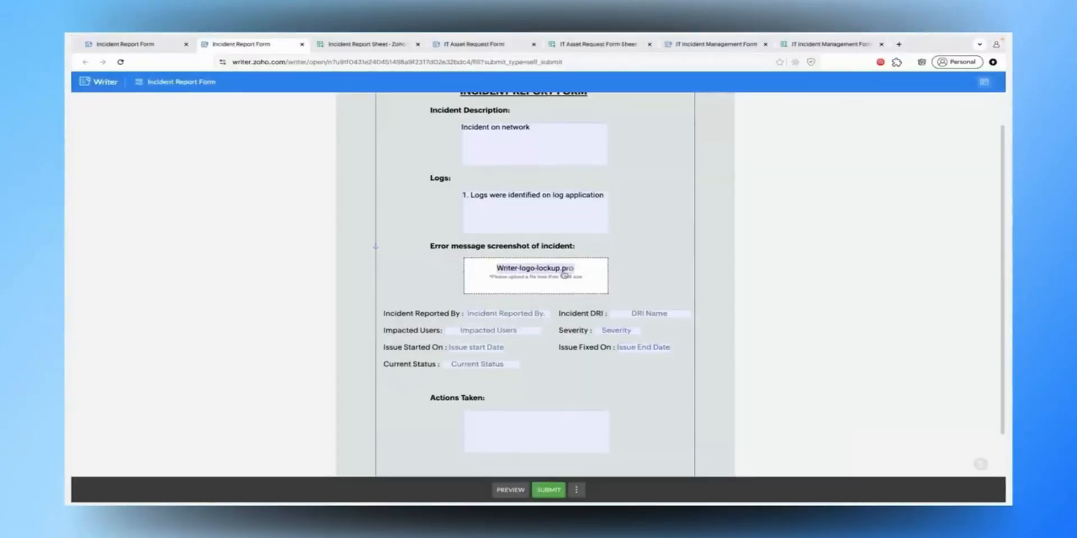
Fill in the reporter's name under Incident Reported By and the affected person's name under Impacted Users
{"action": "left_click", "coordinate": [517, 313]}
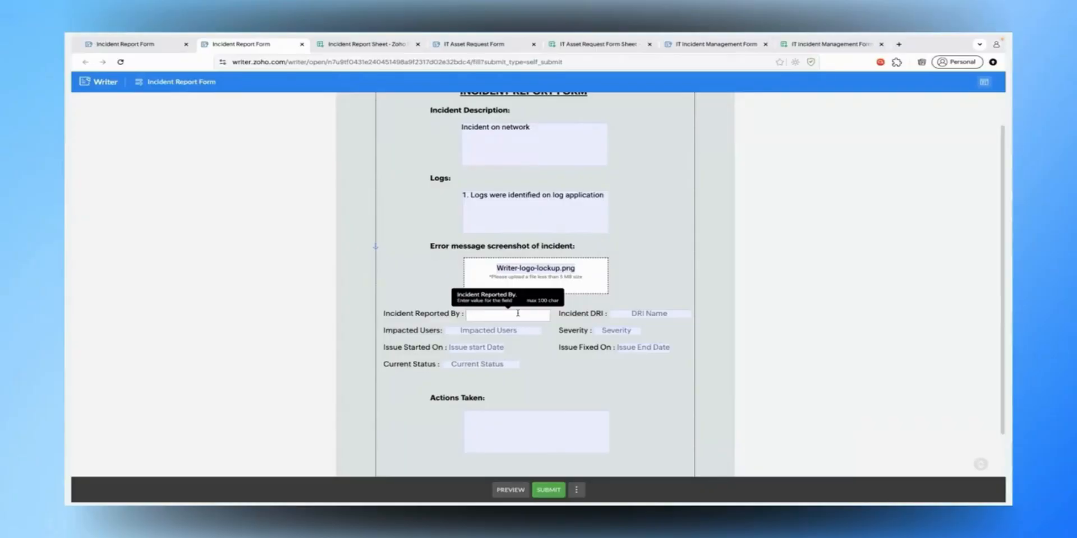
{"action": "type", "text": "Mahaveer"}
{"action": "left_click", "coordinate": [518, 330]}
{"action": "type", "text": "Gauta"}
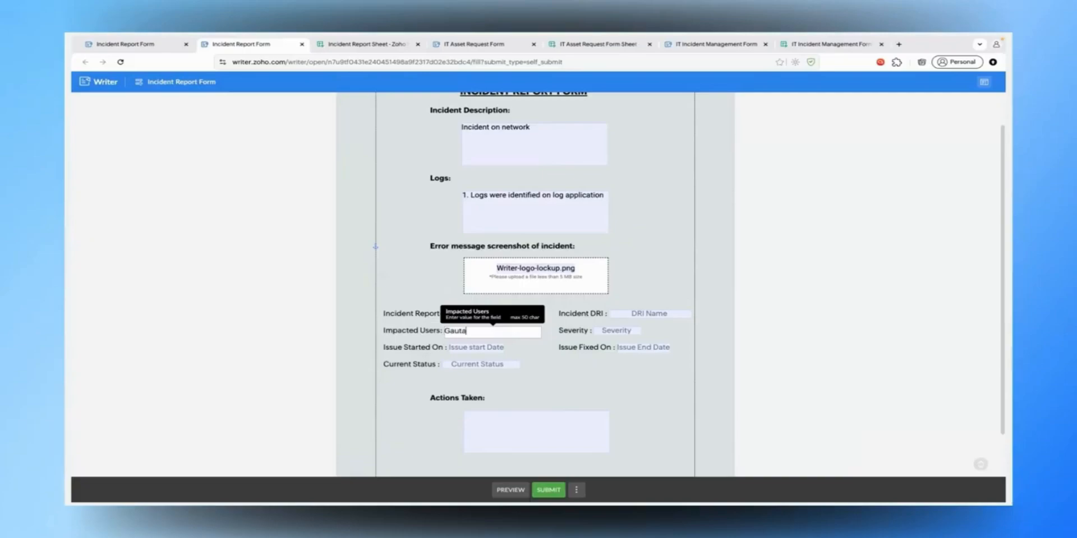
{"action": "key", "text": "BackSpace"}
{"action": "type", "text": "ham"}
Set the Issue Started On date to 15/11/2024 and open the Issue Fixed On date for editing
{"action": "left_click", "coordinate": [476, 347]}
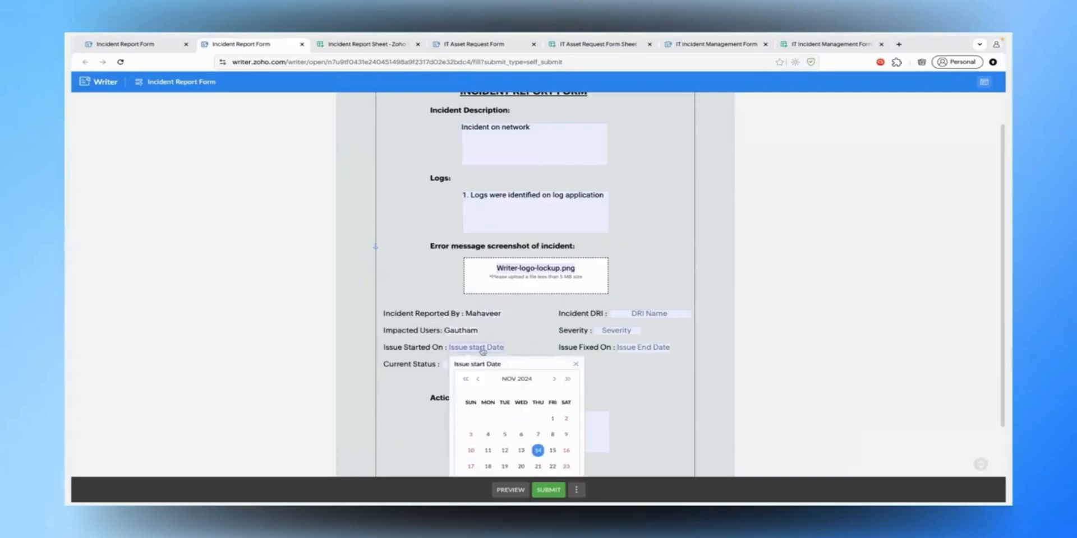
{"action": "left_click", "coordinate": [537, 425]}
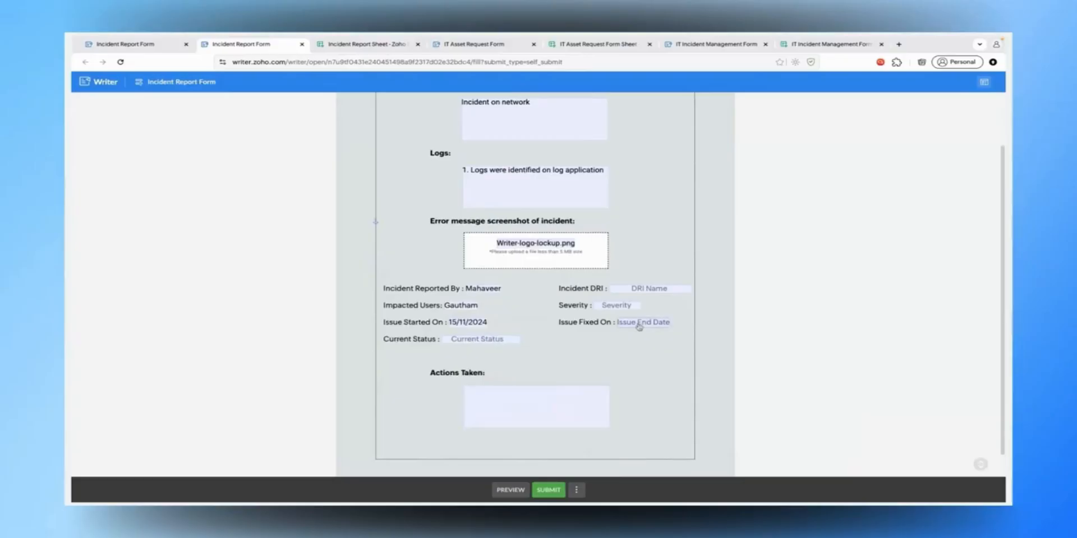
{"action": "left_click", "coordinate": [639, 324]}
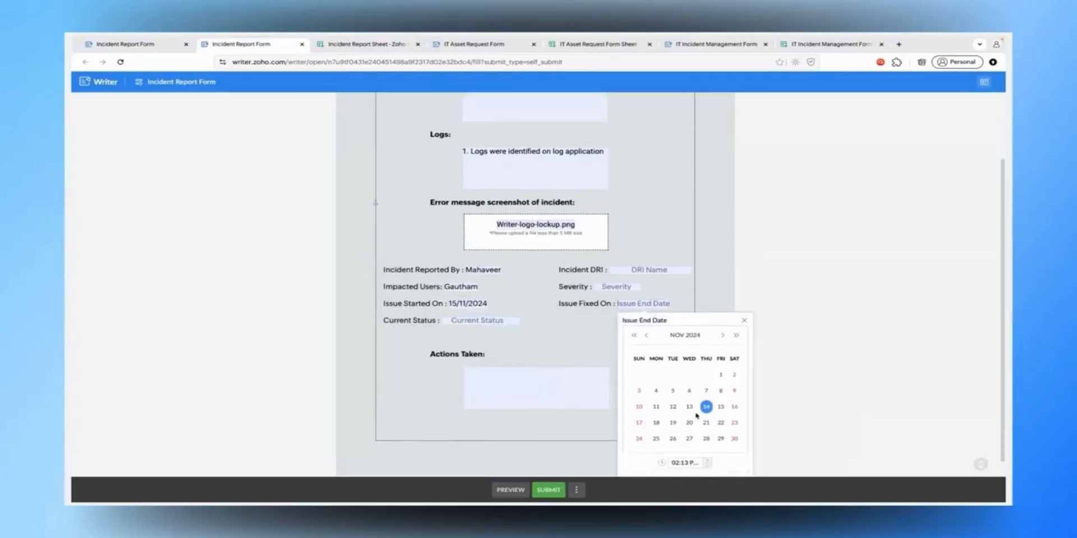
Set the Issue Started On date to 12/11/2024 and the Issue Fixed On date to 14/11/2024
{"action": "left_click", "coordinate": [456, 303]}
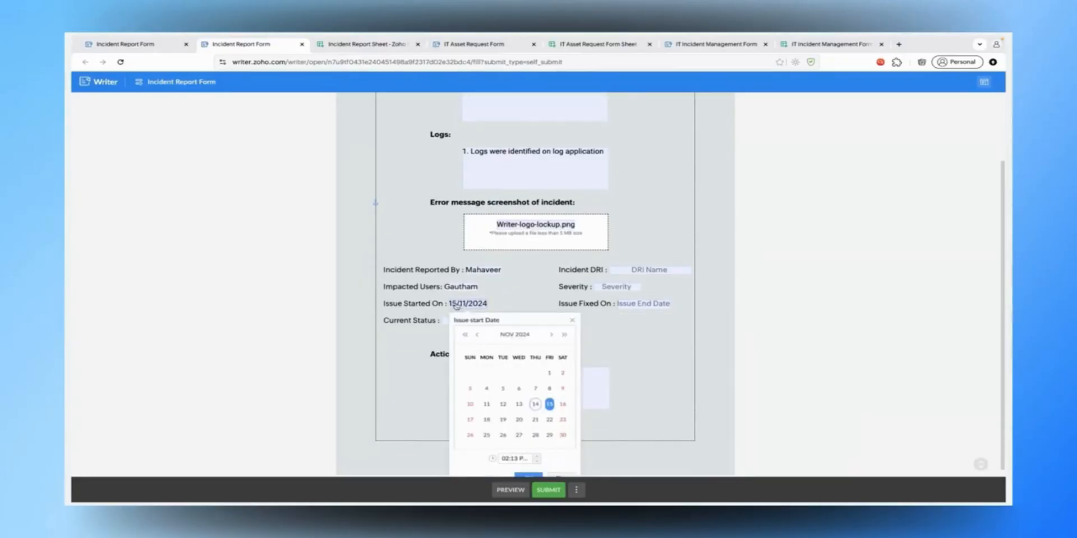
{"action": "left_click", "coordinate": [503, 404]}
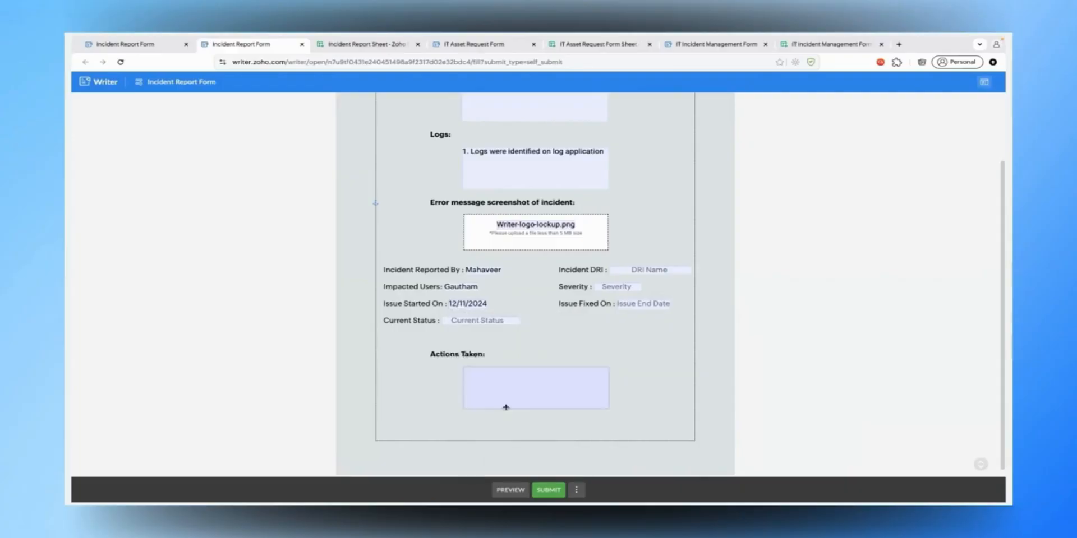
{"action": "left_click", "coordinate": [643, 303]}
{"action": "left_click", "coordinate": [706, 407]}
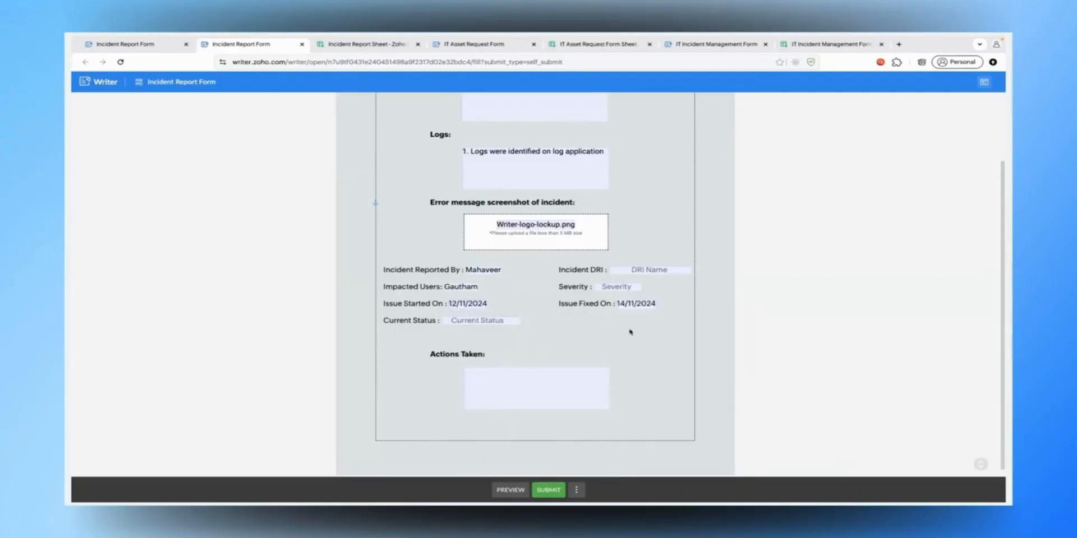
Set Severity to High, fill in the Incident DRI's name, and set Current Status to Fixed
{"action": "left_click", "coordinate": [623, 289]}
{"action": "type", "text": "High"}
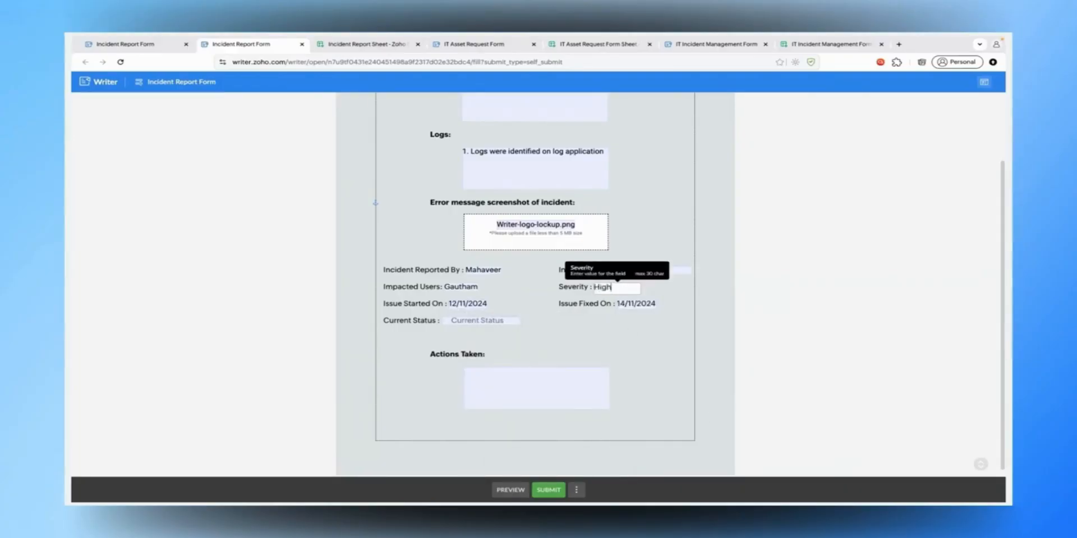
{"action": "left_click", "coordinate": [627, 332]}
{"action": "left_click", "coordinate": [649, 269]}
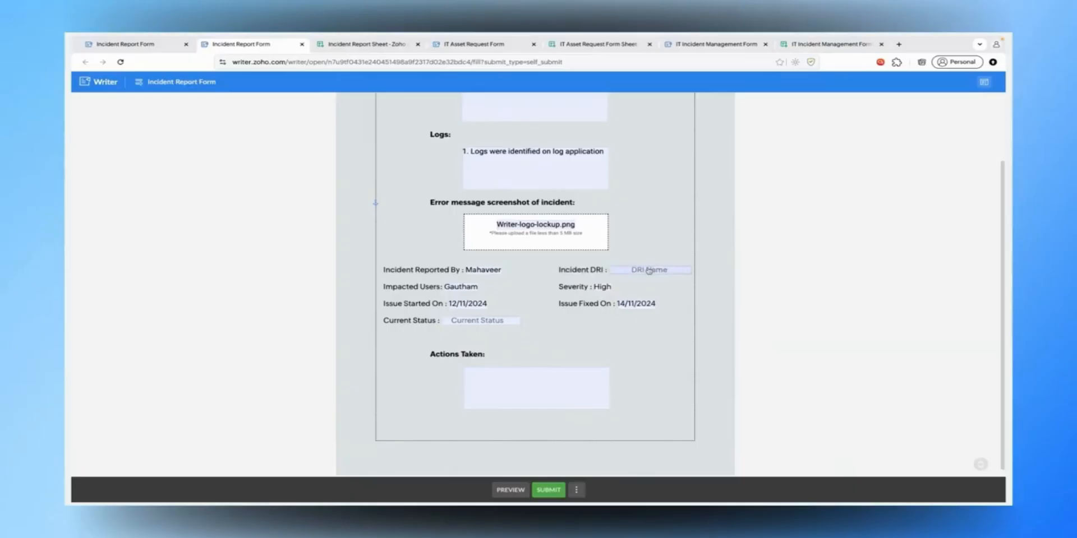
{"action": "type", "text": "Balaji"}
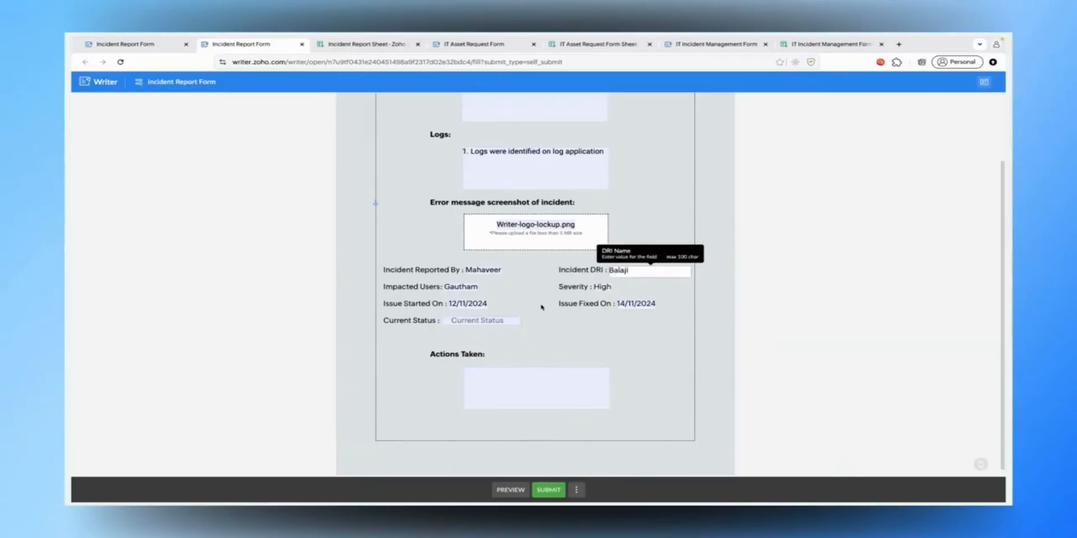
{"action": "left_click", "coordinate": [493, 320]}
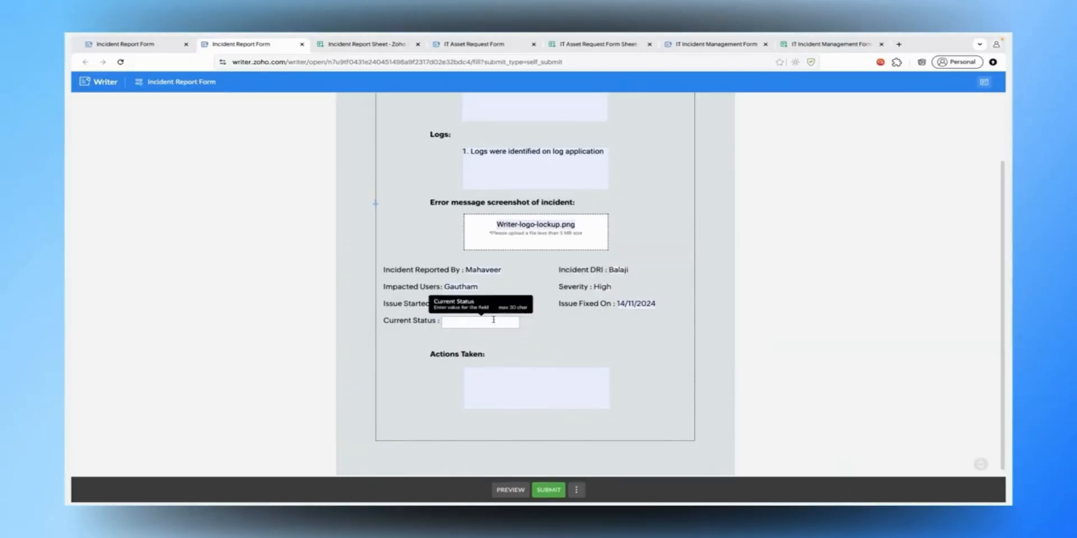
{"action": "type", "text": "Fixed"}
{"action": "left_click", "coordinate": [539, 346]}
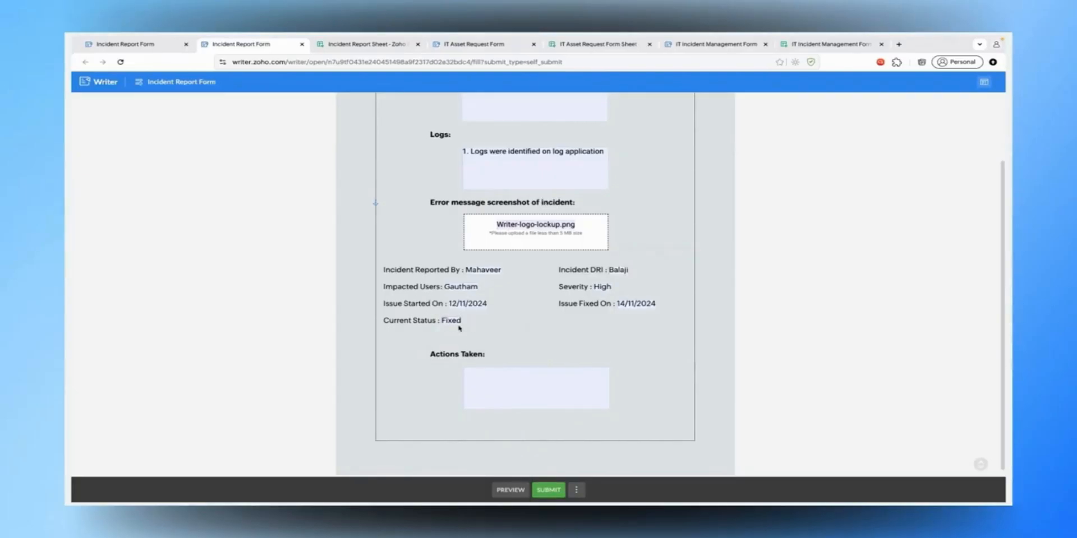
Enter "We restarted the server" under Actions Taken, submit the form and dismiss the confirmation
{"action": "left_click", "coordinate": [488, 392]}
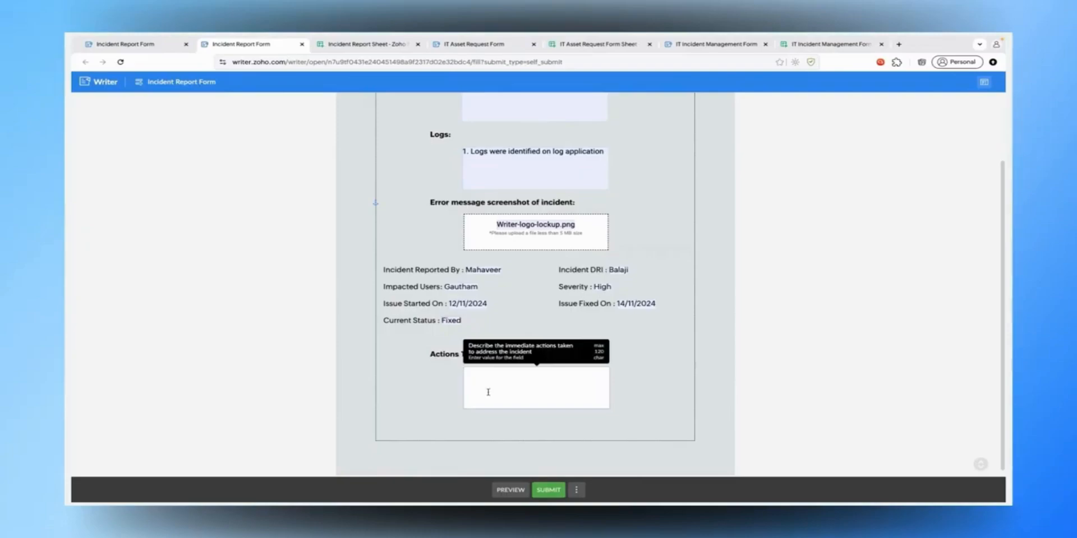
{"action": "type", "text": "We restarted the server"}
{"action": "left_click", "coordinate": [551, 492]}
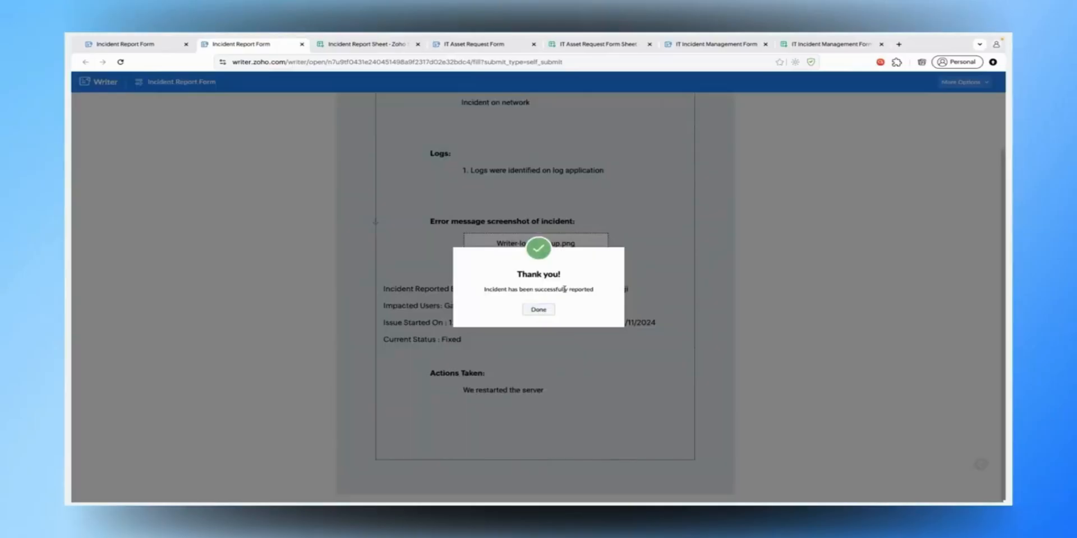
{"action": "left_click", "coordinate": [539, 310]}
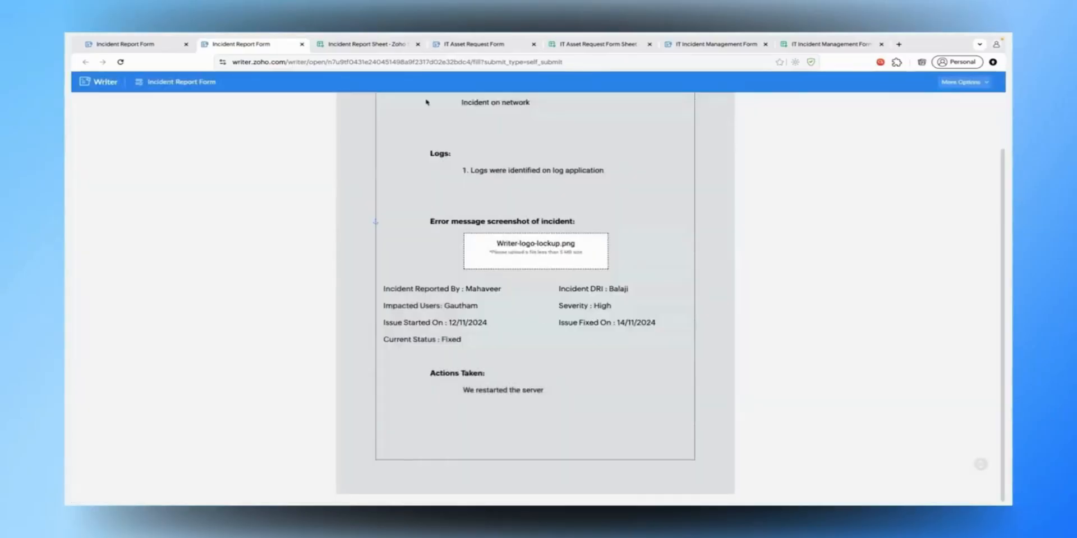
{"action": "scroll", "coordinate": [426, 102], "scroll_direction": "up", "scroll_amount": 2}
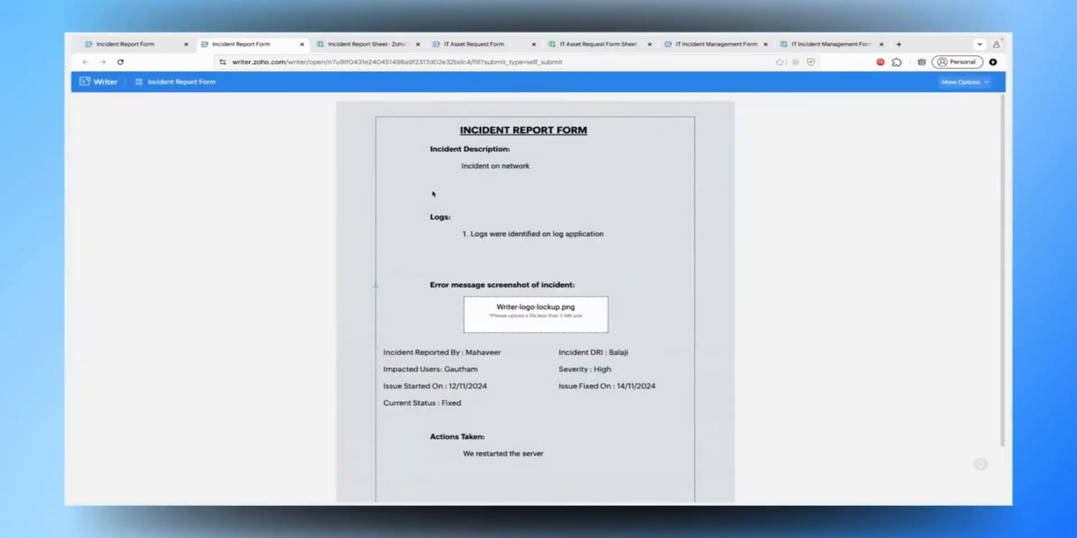
Close the submitted form and examine the newest response in the Incident Report Sheet, from its submitted time to the error message image link
{"action": "left_click", "coordinate": [304, 45]}
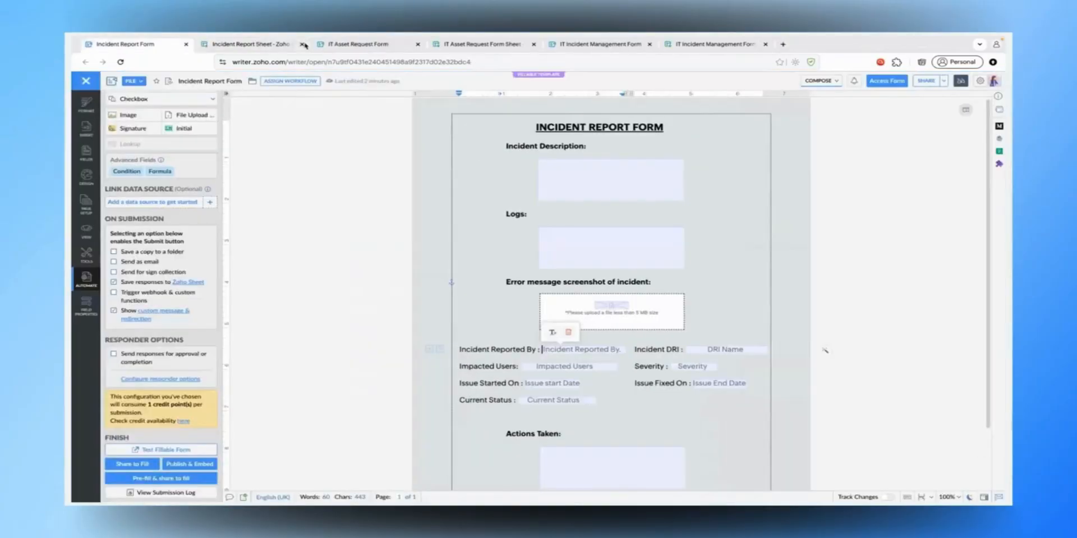
{"action": "left_click", "coordinate": [255, 45]}
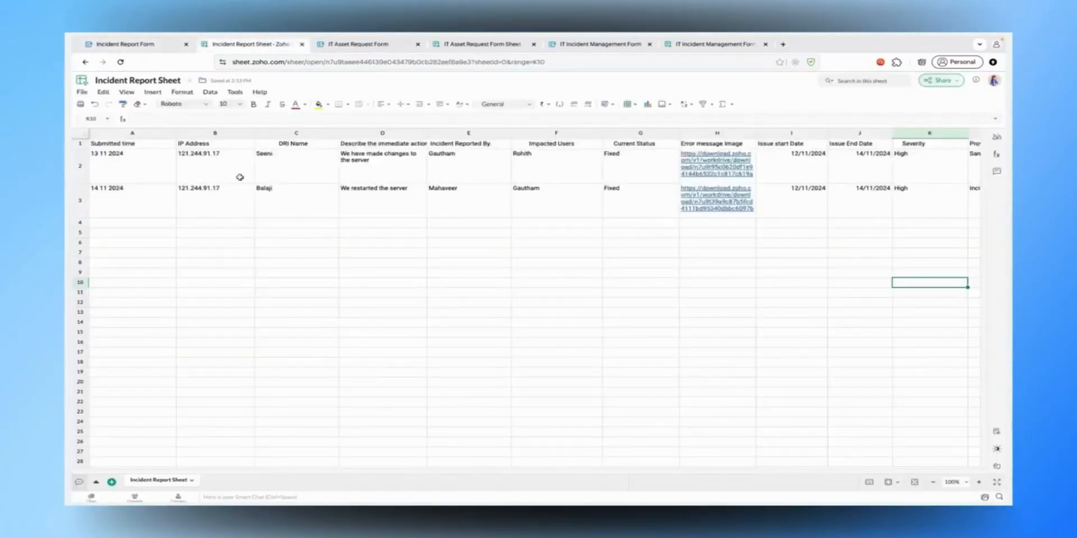
{"action": "left_click", "coordinate": [147, 201]}
{"action": "key", "text": "Right"}
{"action": "key", "text": "Right"}
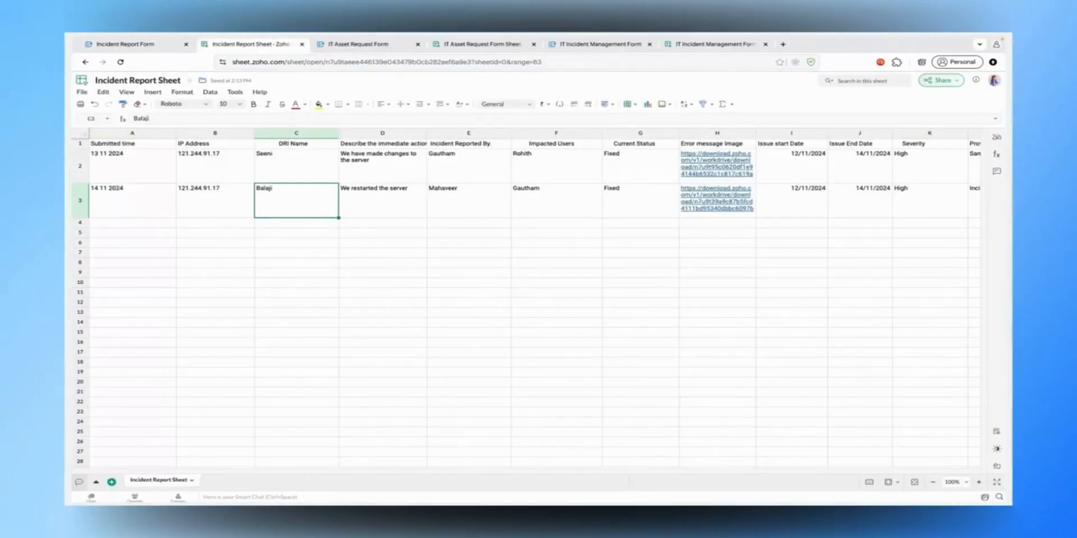
{"action": "key", "text": "Right"}
{"action": "key", "text": "Right"}
{"action": "key", "text": "Right"}
{"action": "key", "text": "Right"}
{"action": "key", "text": "Right"}
{"action": "key", "text": "Right"}
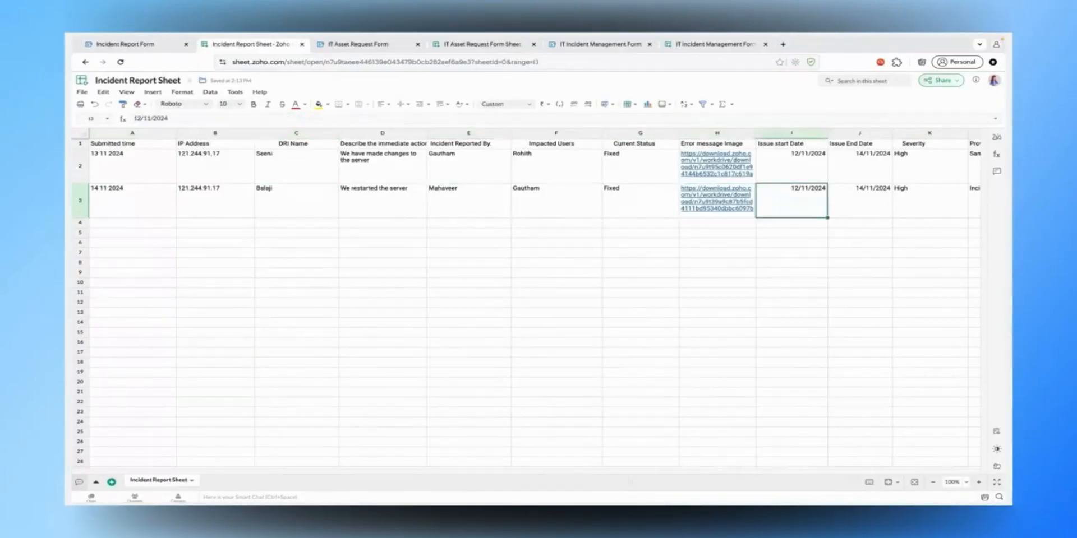
{"action": "key", "text": "Left"}
{"action": "mouse_move", "coordinate": [732, 209]}
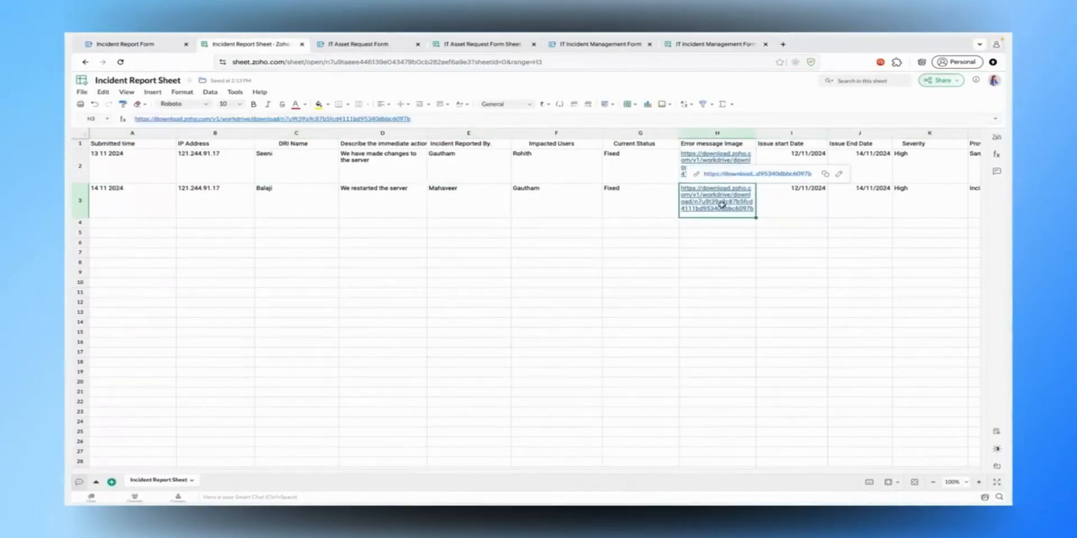
Examine the newest response's issue start and end dates, severity, detailed description and logs
{"action": "key", "text": "Right"}
{"action": "key", "text": "Right"}
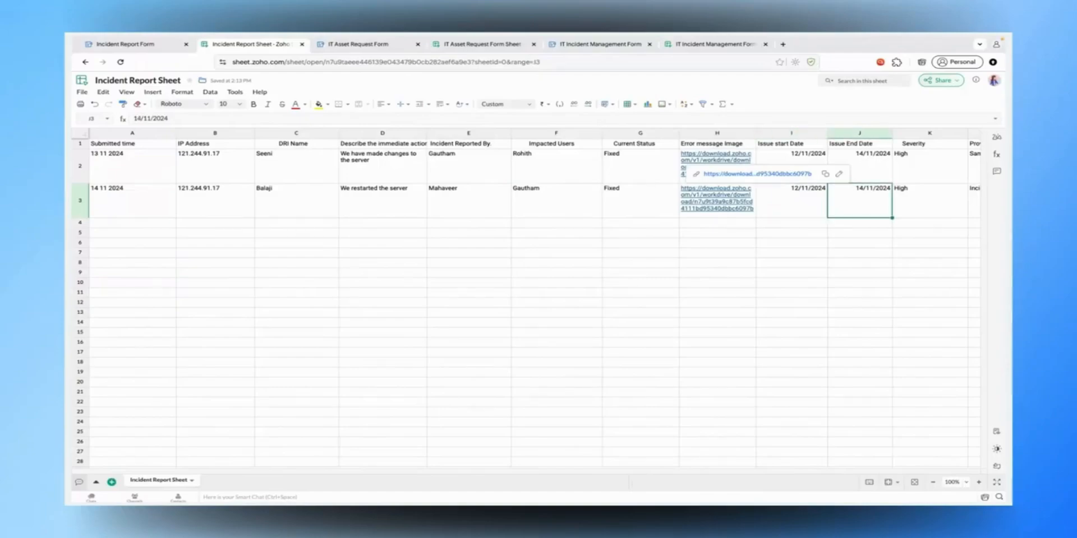
{"action": "key", "text": "Right"}
{"action": "key", "text": "Right"}
{"action": "key", "text": "Right"}
Look back over the newest response as far as its submitted time and return to the Incident Report Form template
{"action": "key", "text": "Left"}
{"action": "key", "text": "Left"}
{"action": "key", "text": "Left"}
{"action": "key", "text": "Left"}
{"action": "key", "text": "Left"}
{"action": "key", "text": "Left"}
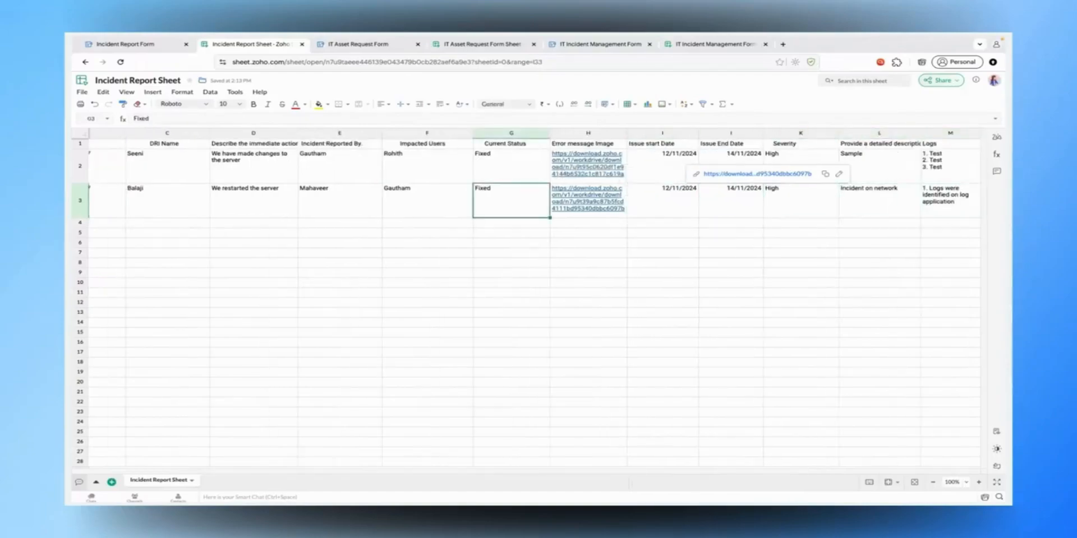
{"action": "key", "text": "Left"}
{"action": "key", "text": "Left"}
{"action": "key", "text": "Left"}
{"action": "key", "text": "Left"}
{"action": "key", "text": "Left"}
{"action": "key", "text": "Left"}
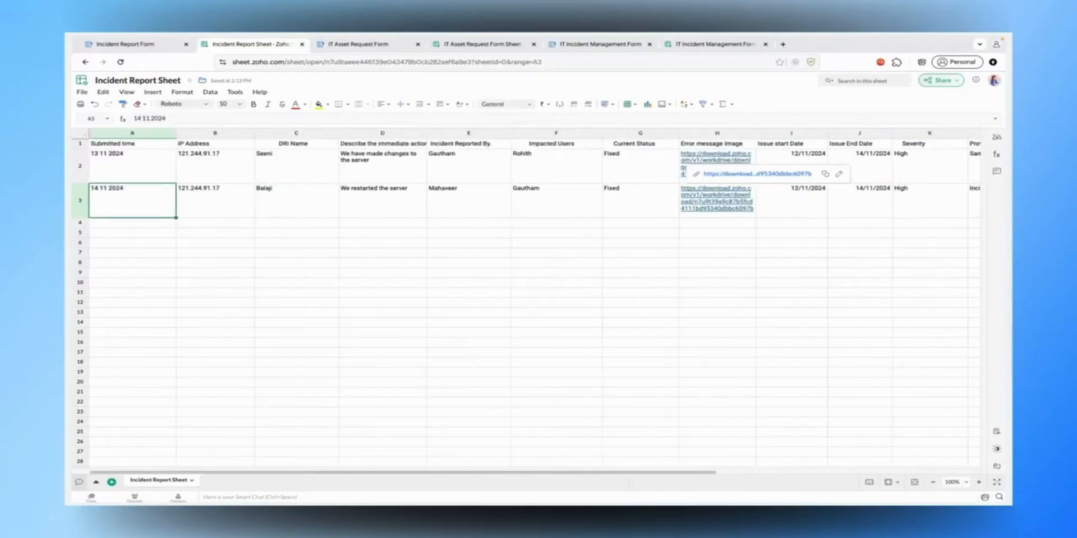
{"action": "left_click", "coordinate": [161, 49]}
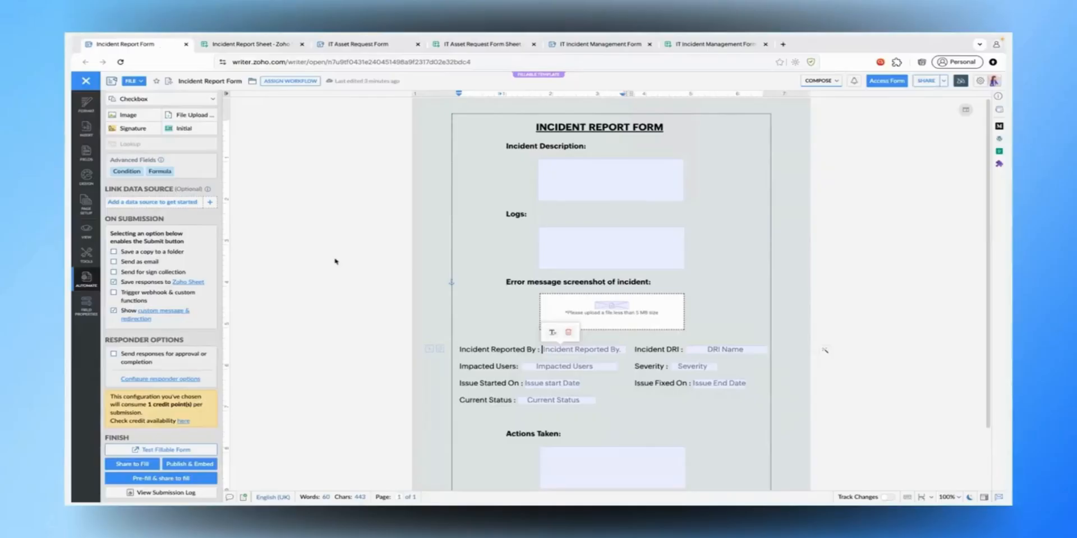